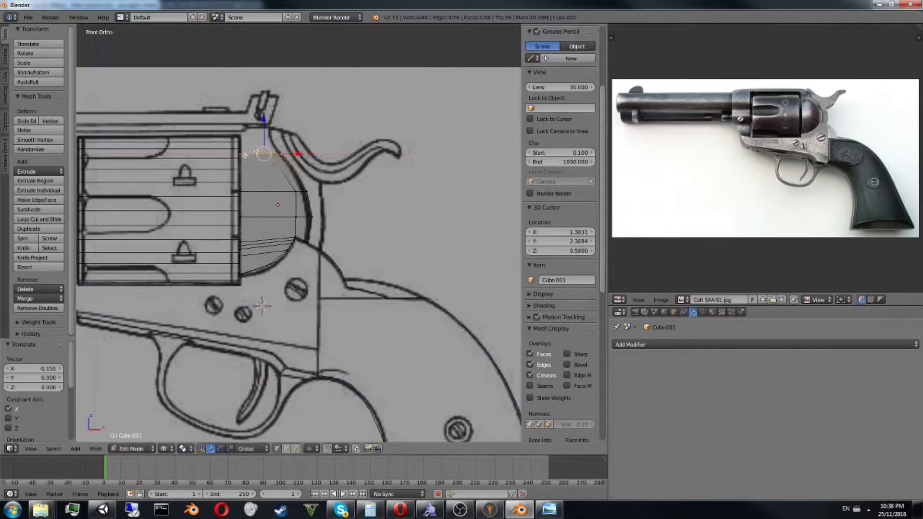
# Loop-cut the frame piece behind the cylinder and select the faces at its end
pyautogui.rightClick(263, 132)
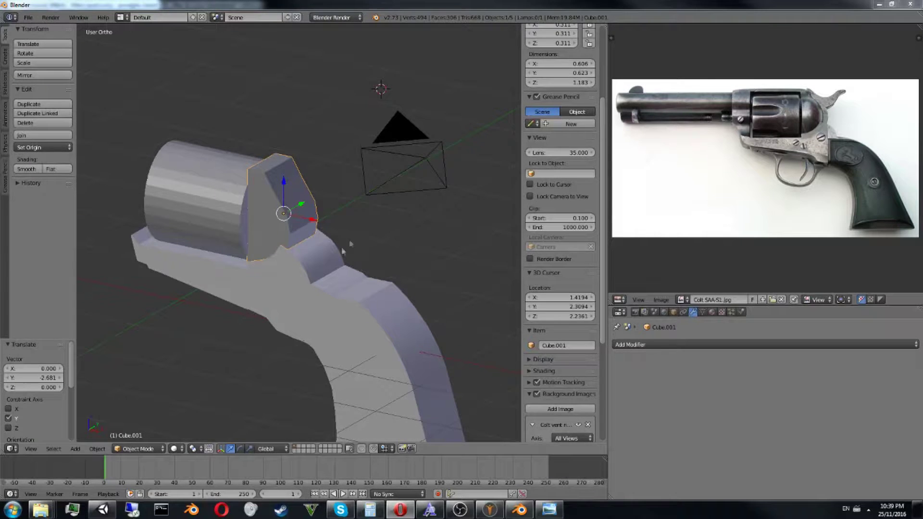
pyautogui.press('Tab')
pyautogui.hotkey('ctrl', 'r')
pyautogui.click(256, 183)
pyautogui.keyDown('alt'); pyautogui.rightClick(256, 183); pyautogui.keyUp('alt')
pyautogui.moveTo(256, 183); pyautogui.dragTo(351, 215, button='middle')
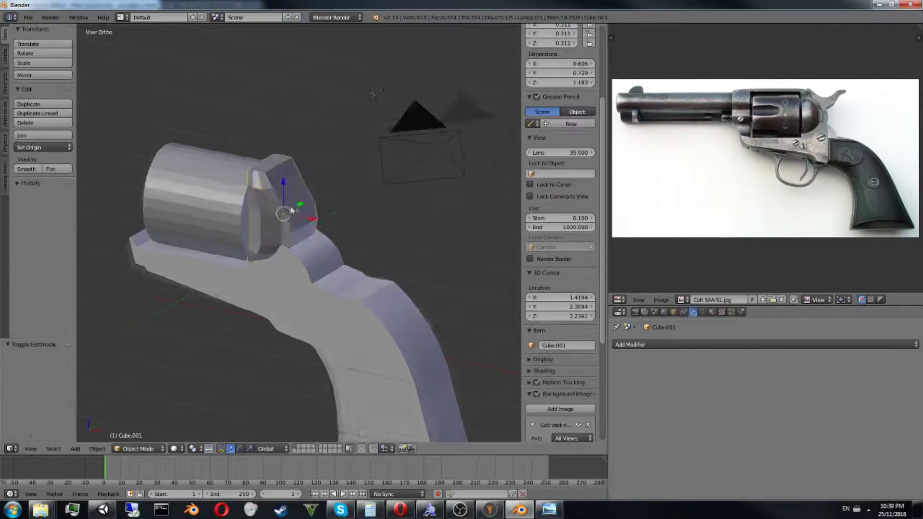
pyautogui.keyDown('alt'); pyautogui.keyDown('shift'); pyautogui.rightClick(351, 215); pyautogui.keyUp('shift'); pyautogui.keyUp('alt')
pyautogui.moveTo(351, 215)
pyautogui.mouseDown(button='middle')
pyautogui.moveTo(252, 218)
pyautogui.moveTo(490, 166)
pyautogui.moveTo(249, 173)
pyautogui.mouseUp(button='middle')
# Shift the frame piece along the Y axis to line up with the side-view blueprint
pyautogui.press('Tab')
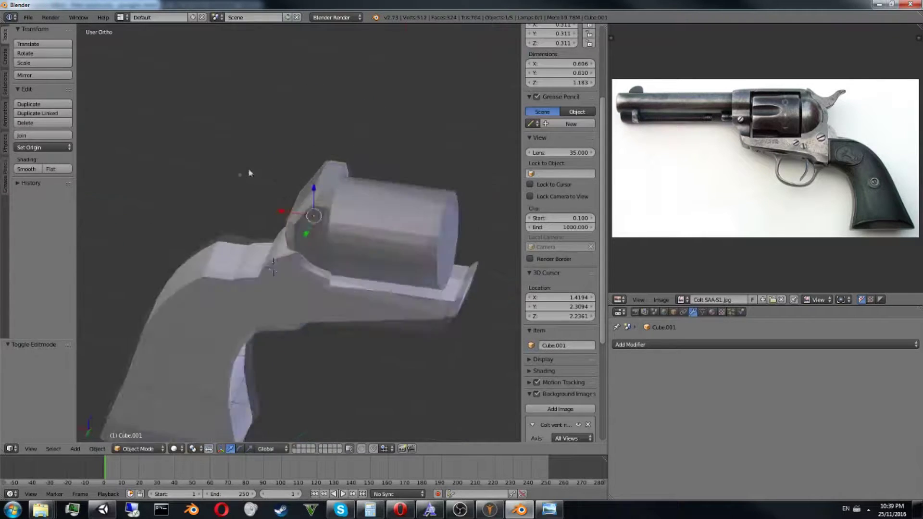
pyautogui.write('gy.1')
pyautogui.moveTo(159, 294); pyautogui.dragTo(509, 214, button='middle')
pyautogui.press('KP_3')
pyautogui.scroll(3, 430, 202)
pyautogui.press('g')
pyautogui.press('y')
pyautogui.click(345, 210)
pyautogui.moveTo(344, 210)
pyautogui.mouseDown(button='middle')
pyautogui.moveTo(418, 249)
pyautogui.moveTo(288, 207)
pyautogui.moveTo(473, 220)
pyautogui.moveTo(352, 165)
pyautogui.moveTo(192, 144)
pyautogui.moveTo(308, 144)
pyautogui.mouseUp(button='middle')
# Shade the frame piece smooth and add a new cube in the front view
pyautogui.click(27, 169)
pyautogui.press('Tab')
pyautogui.press('Tab')
pyautogui.press('KP_1')
pyautogui.hotkey('shift', 'a')
pyautogui.click(363, 157)
pyautogui.press('z')
pyautogui.press('Tab')
pyautogui.scroll(4, 392, 258)
# Move the cube's vertices along X and Z to block out the hammer's base
pyautogui.click(370, 258)
pyautogui.rightClick(340, 260)
pyautogui.press('g')
pyautogui.press('x')
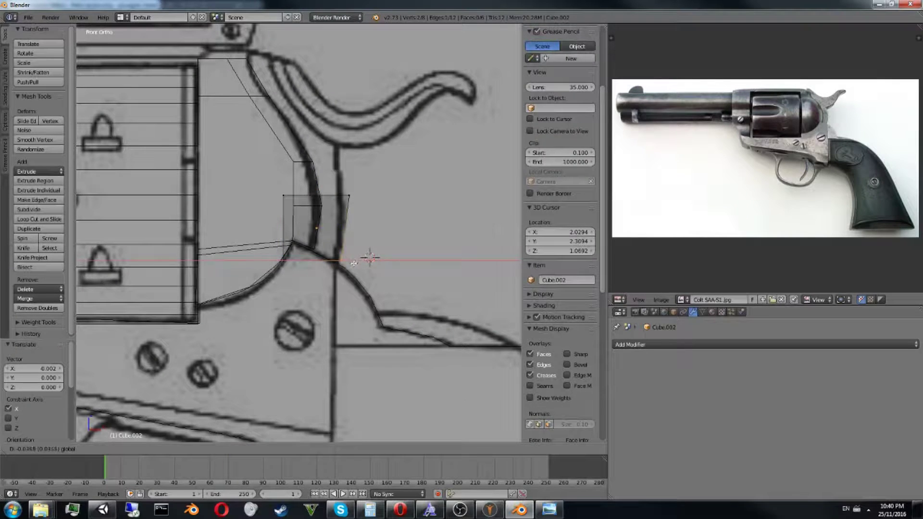
pyautogui.rightClick(342, 195)
pyautogui.press('z')
pyautogui.click(352, 143)
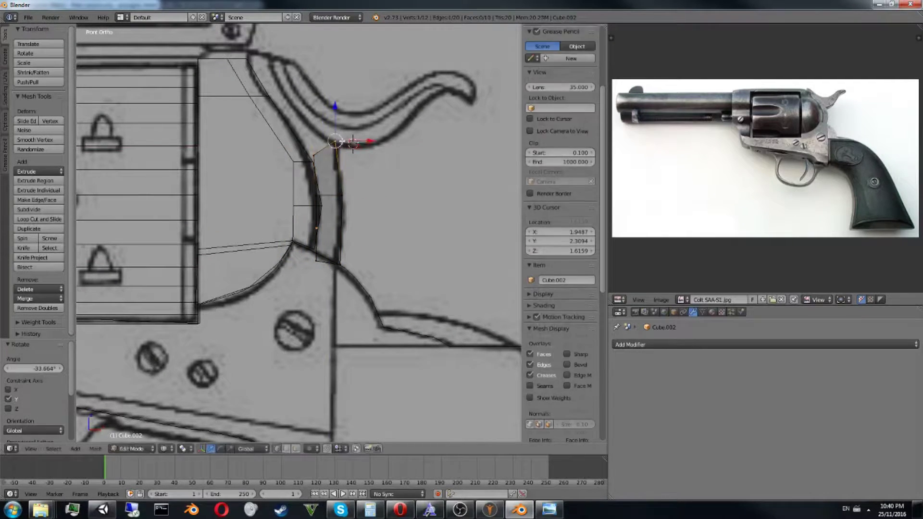
pyautogui.rightClick(352, 144)
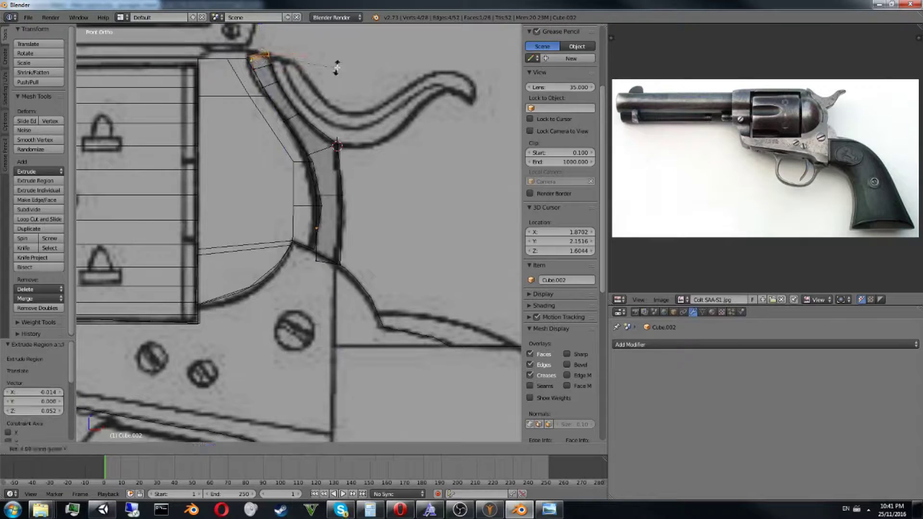
pyautogui.press('Tab')
# Shift the hammer's tip edge along X in the front wireframe view
pyautogui.moveTo(371, 93); pyautogui.dragTo(501, 165, button='middle')
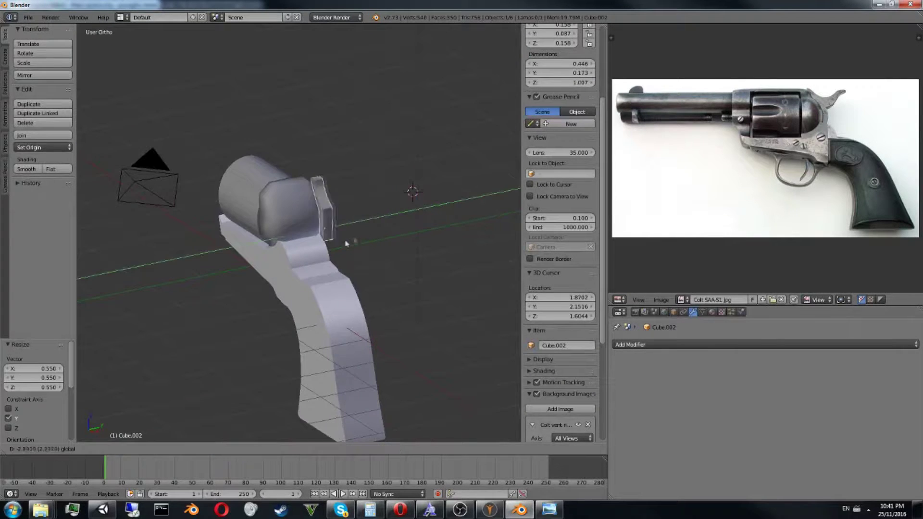
pyautogui.press('KP_1')
pyautogui.scroll(5, 319, 319)
pyautogui.press('Tab')
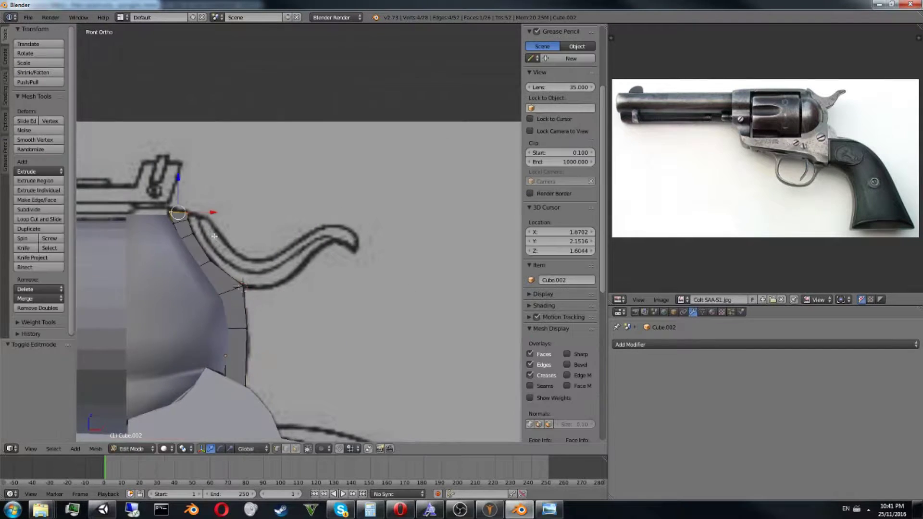
pyautogui.moveTo(214, 236); pyautogui.dragTo(240, 207, button='middle')
pyautogui.press('KP_1')
pyautogui.press('z')
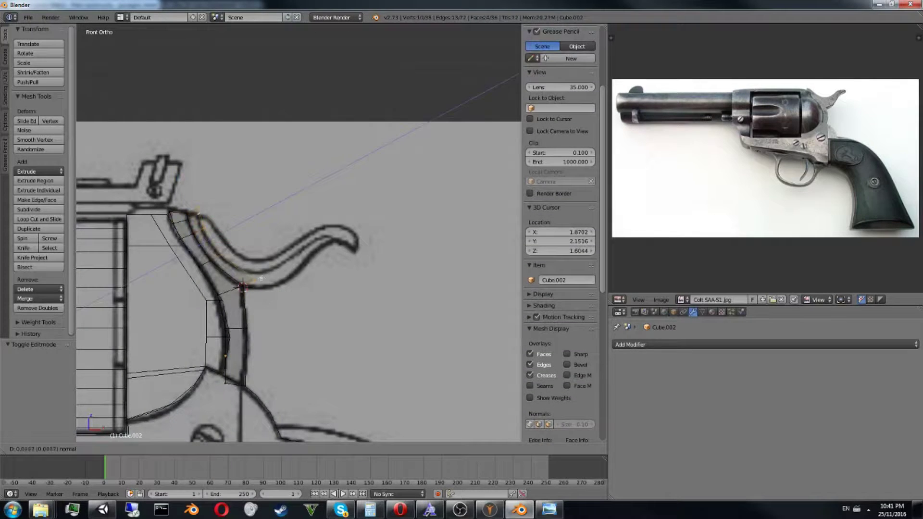
pyautogui.rightClick(206, 214)
pyautogui.press('g')
pyautogui.press('x')
pyautogui.click(229, 224)
pyautogui.click(242, 231)
# Raise the tip edge along Z and add an edge loop in the hammer
pyautogui.press('g')
pyautogui.press('z')
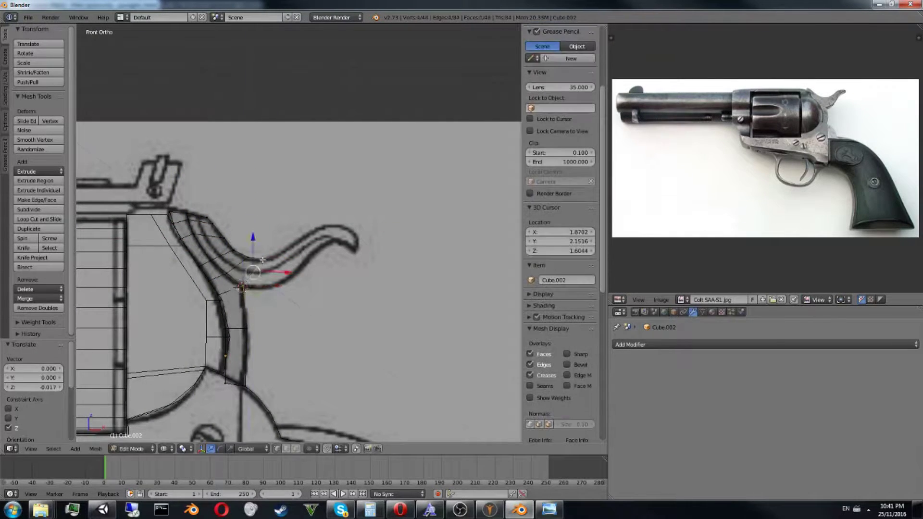
pyautogui.click(281, 228)
pyautogui.click(310, 250)
pyautogui.click(317, 275)
# Extrude the hammer face into the spur and scale it to 0.553
pyautogui.press('e')
pyautogui.click(328, 279)
pyautogui.press('z')
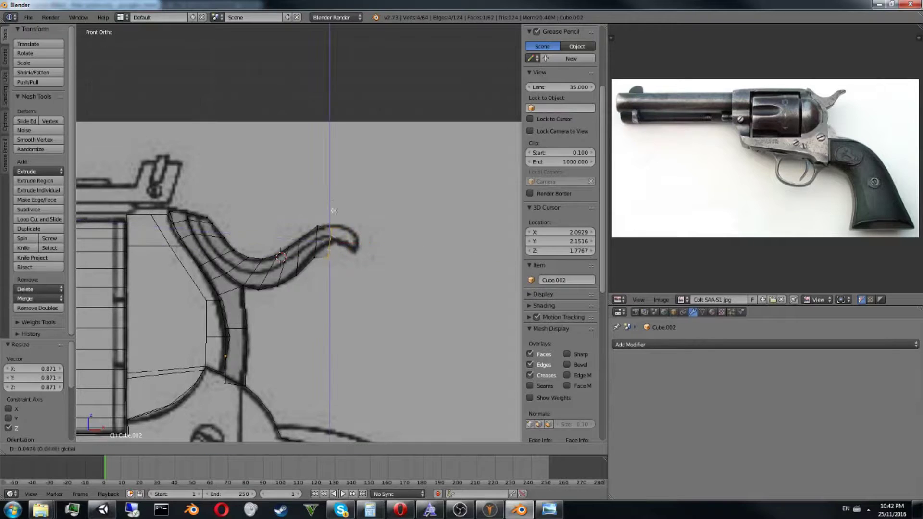
pyautogui.click(352, 201)
pyautogui.click(389, 233)
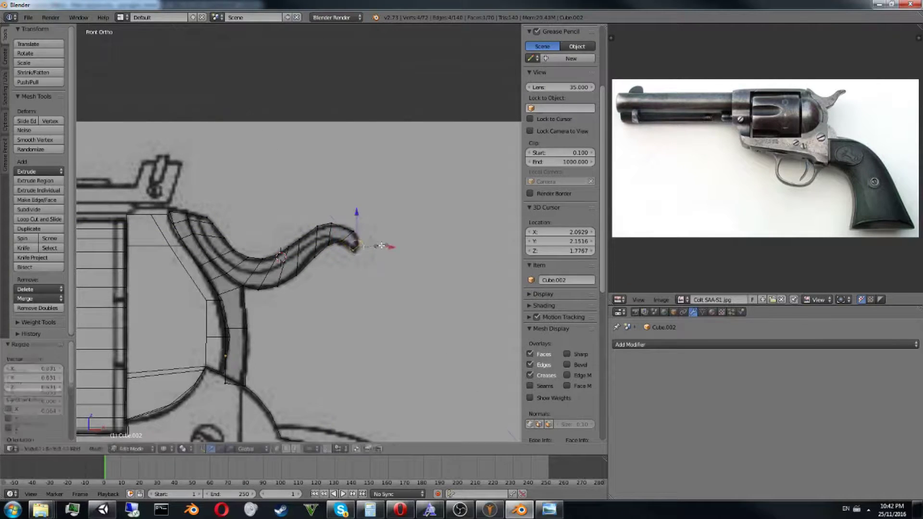
pyautogui.press('Tab')
pyautogui.press('Tab')
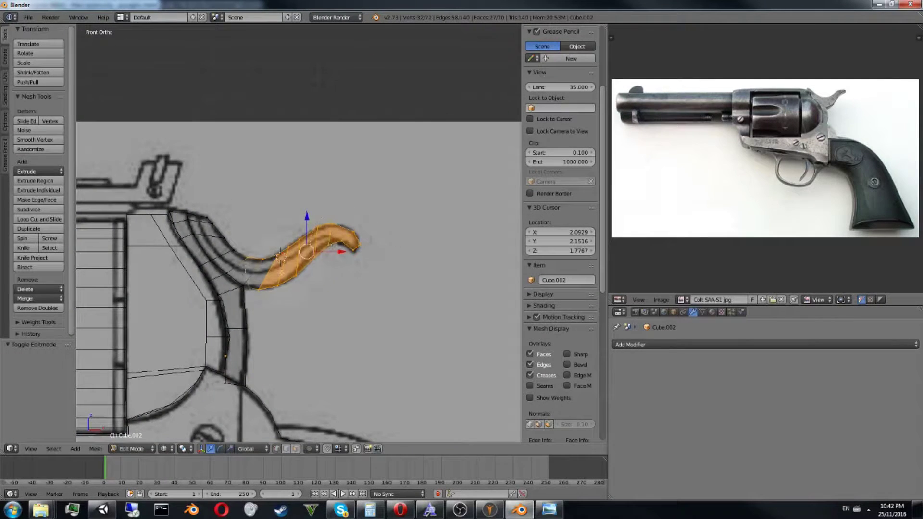
pyautogui.moveTo(281, 259); pyautogui.dragTo(366, 192, button='middle')
pyautogui.press('s')
pyautogui.click(435, 131)
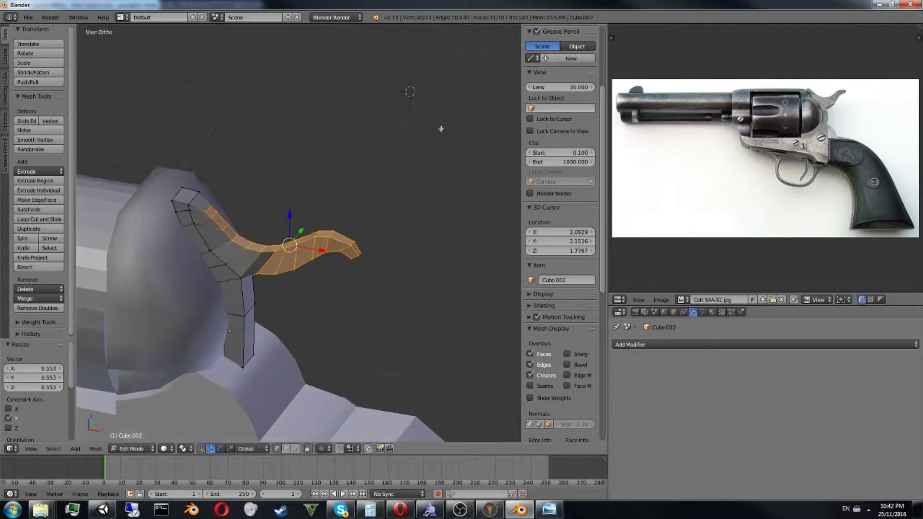
# Shade the finished hammer smooth
pyautogui.press('Tab')
pyautogui.click(27, 169)
pyautogui.moveTo(299, 157)
pyautogui.mouseDown(button='middle')
pyautogui.moveTo(378, 130)
pyautogui.moveTo(307, 250)
pyautogui.moveTo(165, 261)
pyautogui.mouseUp(button='middle')
# Add two modifiers from the modifier list
pyautogui.click(764, 344)
pyautogui.click(716, 248)
pyautogui.scroll(3, 385, 204)
pyautogui.click(764, 344)
pyautogui.click(716, 239)
pyautogui.moveTo(337, 241); pyautogui.dragTo(505, 238, button='middle')
# Add an Edge Split modifier to the revolver's cylinder
pyautogui.rightClick(500, 238)
pyautogui.click(764, 344)
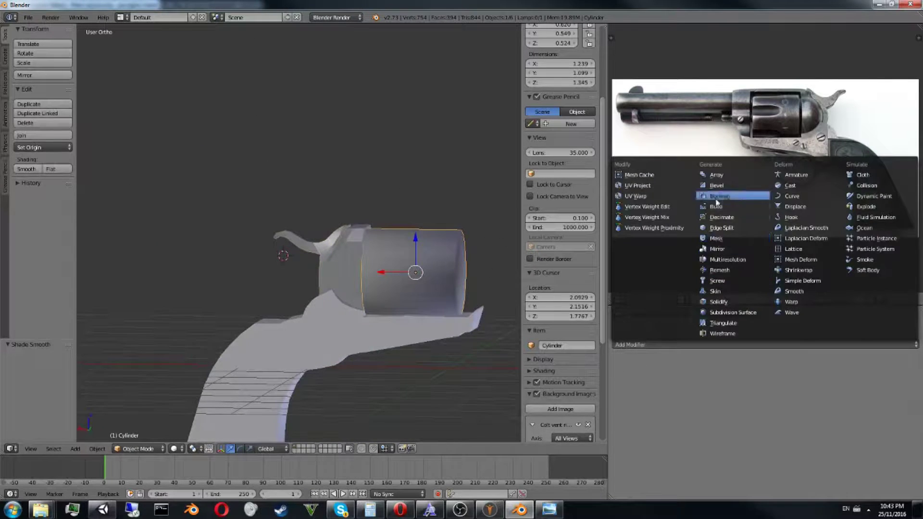
pyautogui.click(721, 228)
pyautogui.moveTo(337, 240); pyautogui.dragTo(375, 249, button='middle')
pyautogui.press('KP_0')
pyautogui.press('KP_1')
pyautogui.scroll(3, 375, 249)
pyautogui.scroll(2, 270, 276)
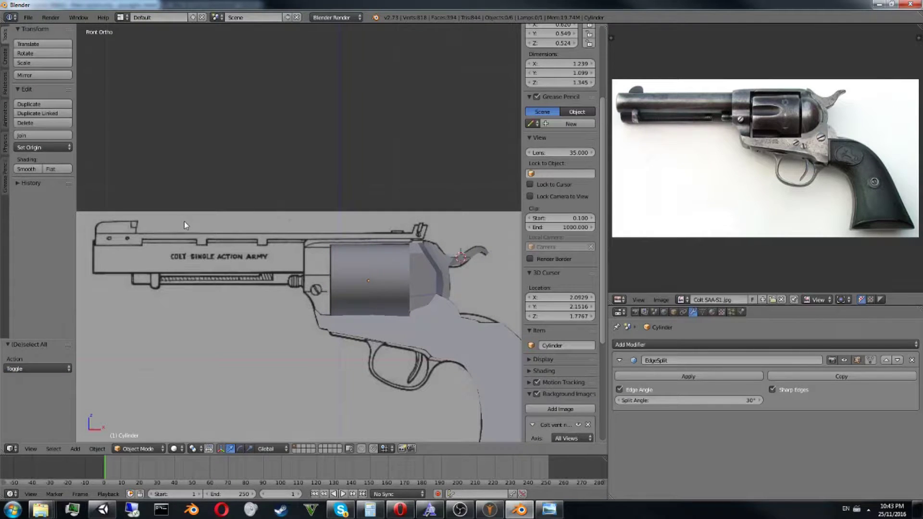
pyautogui.scroll(-5, 185, 225)
# Add a new cylinder, scaled down and placed at the barrel's muzzle
pyautogui.hotkey('shift', 'a')
pyautogui.press('s')
pyautogui.press('g')
pyautogui.click(161, 276)
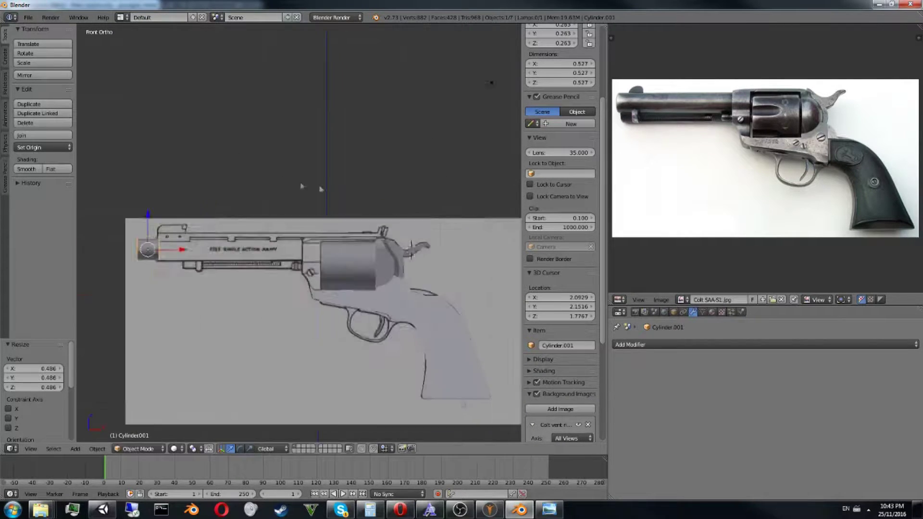
pyautogui.scroll(3, 161, 277)
pyautogui.press('s')
pyautogui.click(220, 291)
# Extrude the cylinder's end face along X to form the barrel
pyautogui.press('Tab')
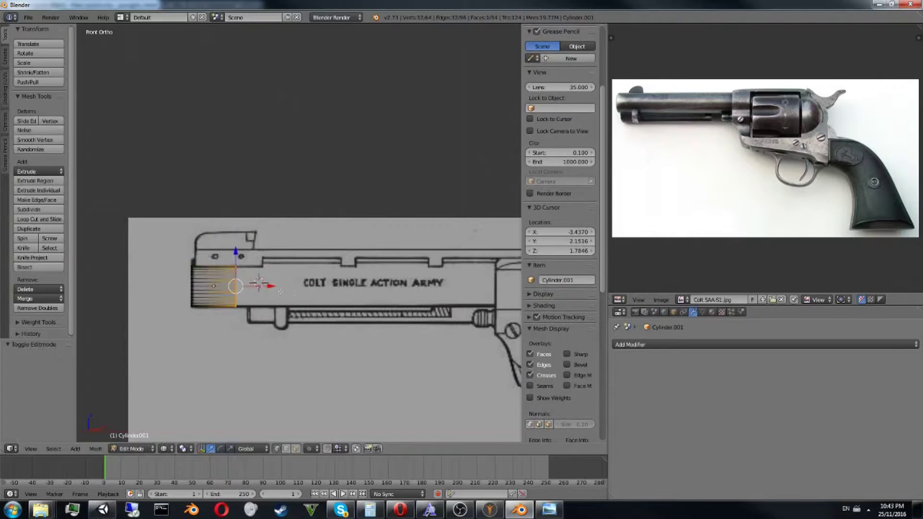
pyautogui.press('e')
pyautogui.press('x')
pyautogui.click(312, 292)
pyautogui.scroll(3, 313, 292)
pyautogui.scroll(-3, 312, 291)
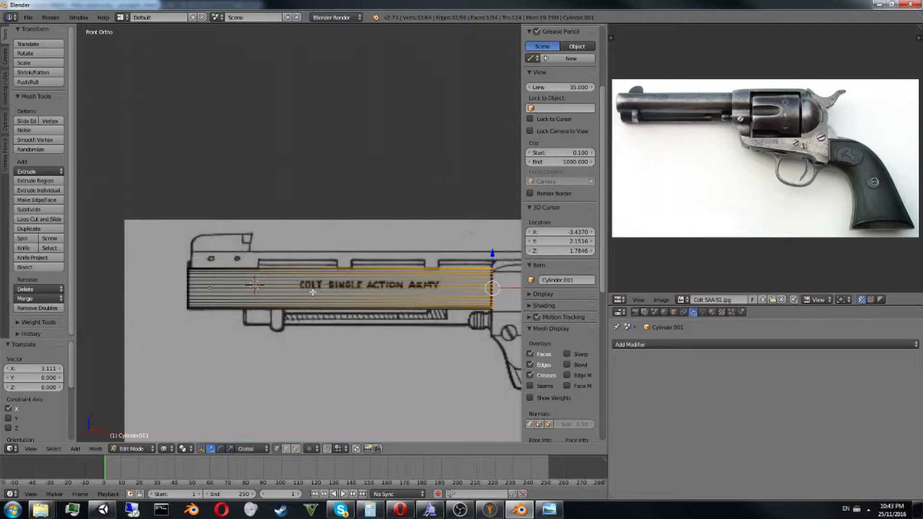
pyautogui.press('Tab')
# Select the frame piece ahead of the cylinder and scale it down
pyautogui.keyDown('shift'); pyautogui.moveTo(312, 291); pyautogui.dragTo(179, 316, button='middle'); pyautogui.keyUp('shift')
pyautogui.rightClick(451, 337)
pyautogui.press('s')
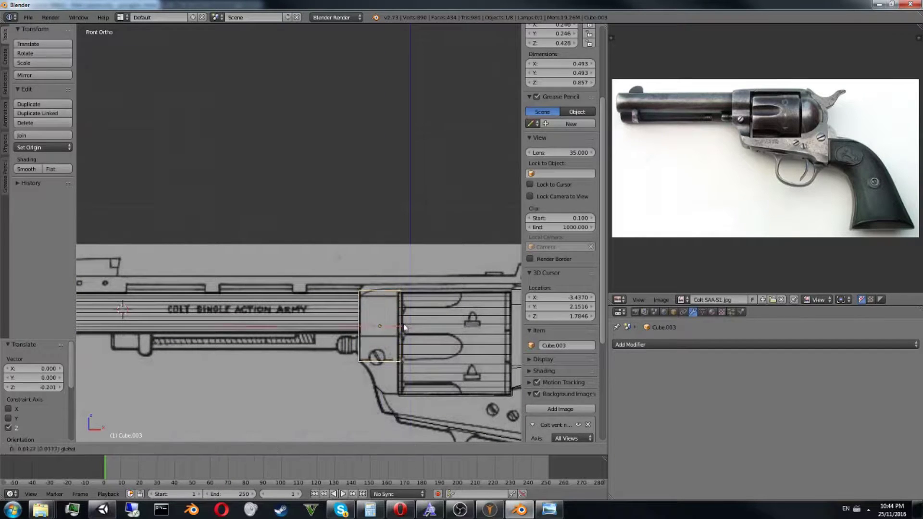
# Add two edge loops, including a vertical one, to the frame piece
pyautogui.press('Tab')
pyautogui.hotkey('ctrl', 'r')
pyautogui.click(412, 377)
pyautogui.moveTo(412, 377); pyautogui.dragTo(414, 396, button='middle')
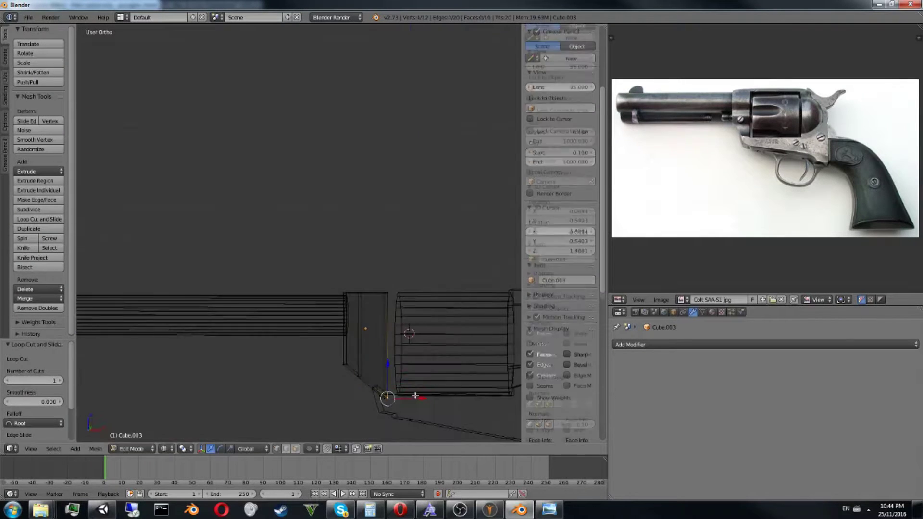
pyautogui.press('KP_1')
pyautogui.hotkey('ctrl', 'r')
pyautogui.click(384, 336)
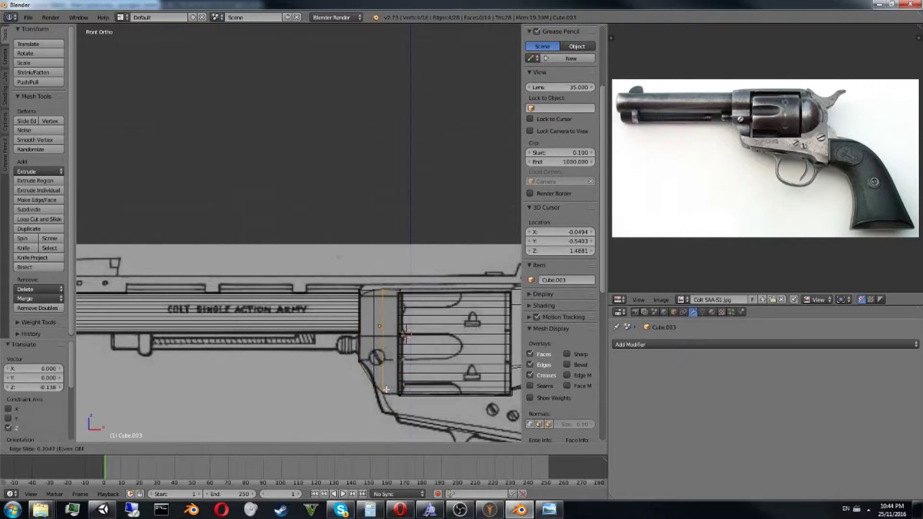
pyautogui.click(386, 389)
pyautogui.press('Tab')
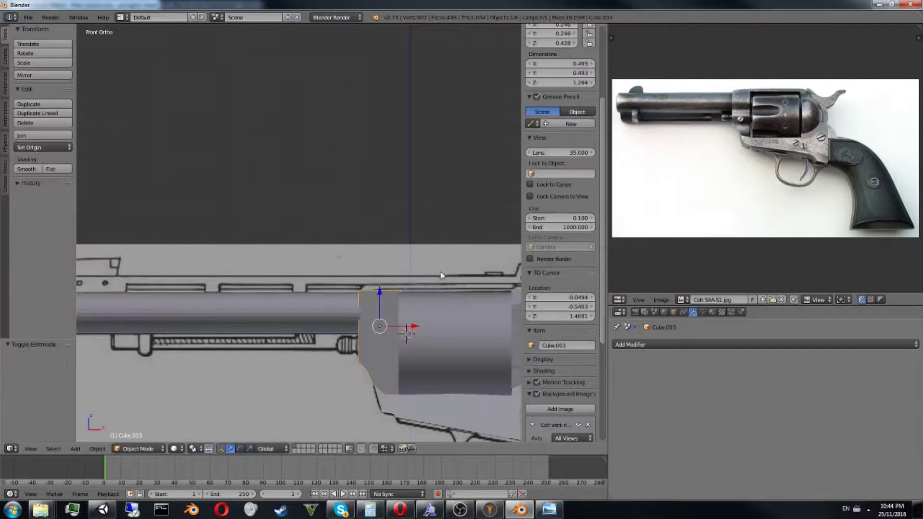
# Extrude the frame piece's top face upward
pyautogui.press('Tab')
pyautogui.press('e')
pyautogui.click(379, 312)
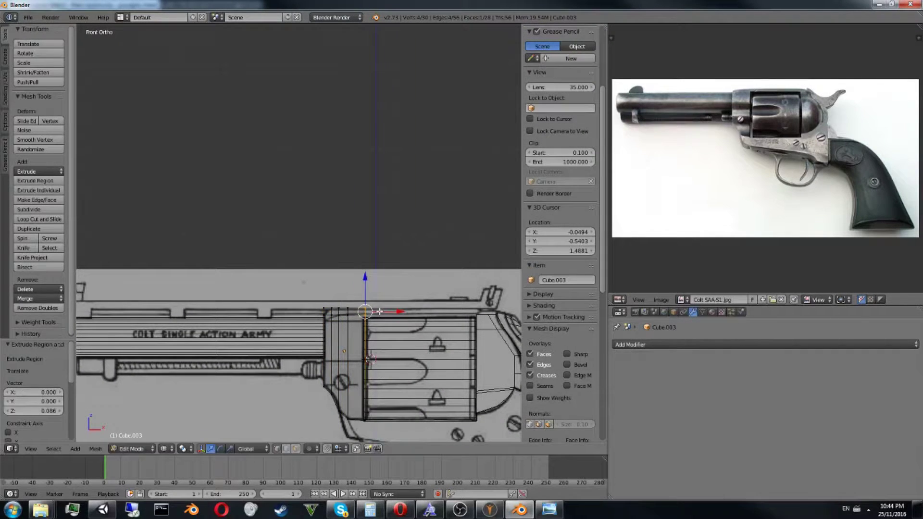
pyautogui.click(480, 315)
pyautogui.press('Tab')
# Check a top vertex of the frame piece behind the cylinder in wireframe view
pyautogui.rightClick(446, 341)
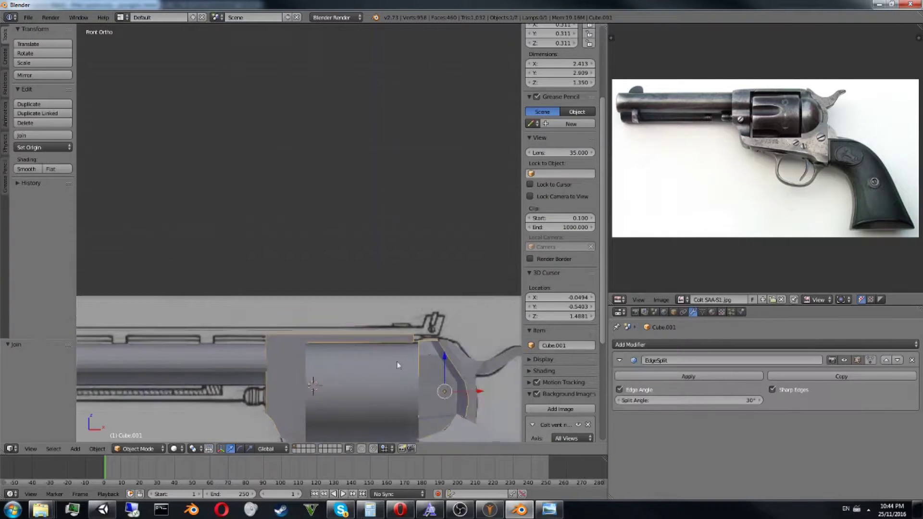
pyautogui.press('Tab')
pyautogui.scroll(3, 320, 360)
pyautogui.press('f')
pyautogui.press('z')
pyautogui.rightClick(325, 354)
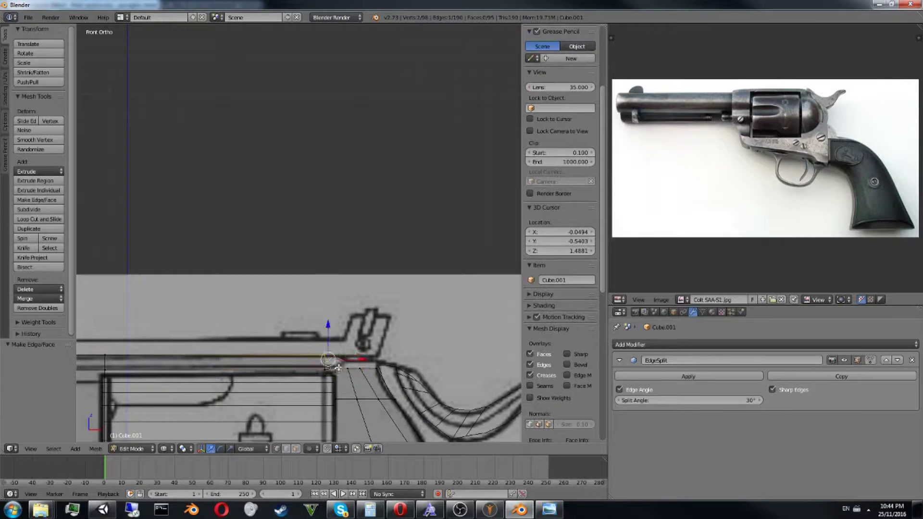
pyautogui.press('Tab')
pyautogui.press('z')
pyautogui.moveTo(338, 367); pyautogui.dragTo(336, 371, button='middle')
pyautogui.scroll(-3, 304, 366)
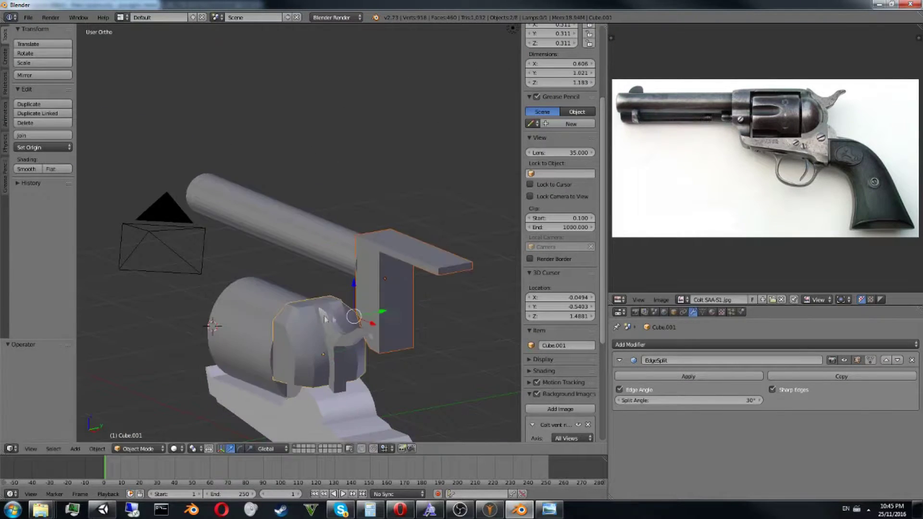
# Duplicate the frame block and slide the copy along the Y axis
pyautogui.hotkey('shift', 'd')
pyautogui.press('y')
pyautogui.click(346, 331)
pyautogui.press('KP_3')
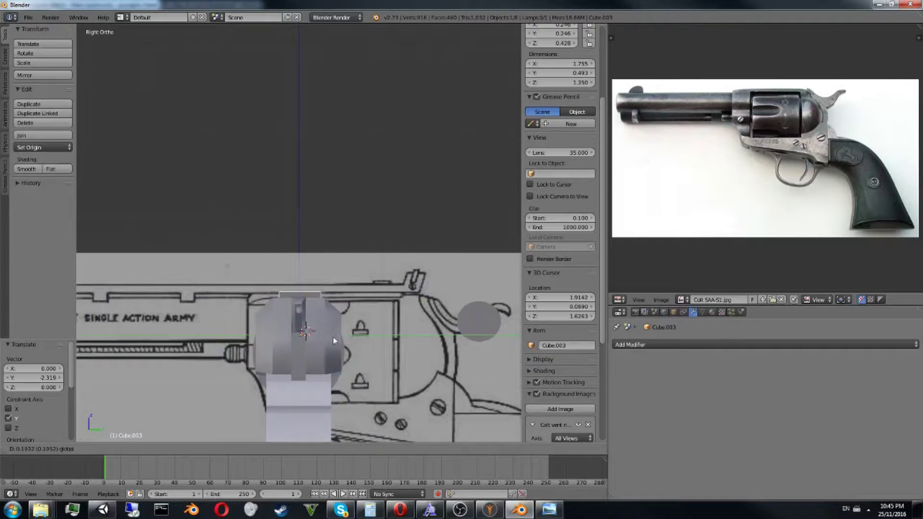
pyautogui.click(331, 336)
pyautogui.moveTo(331, 336); pyautogui.dragTo(258, 379, button='middle')
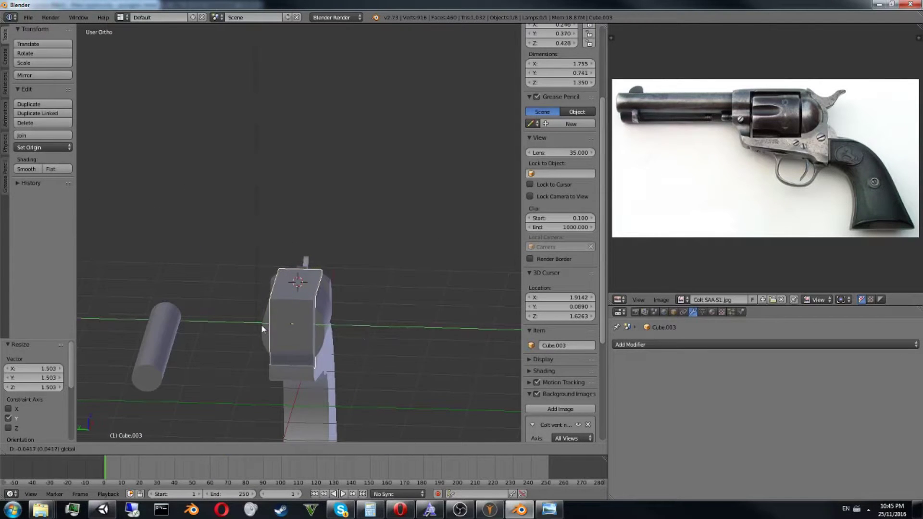
pyautogui.moveTo(261, 324); pyautogui.dragTo(202, 331, button='middle')
pyautogui.scroll(4, 202, 332)
# Extrude a face of the new block outward, then undo it
pyautogui.press('Tab')
pyautogui.press('e')
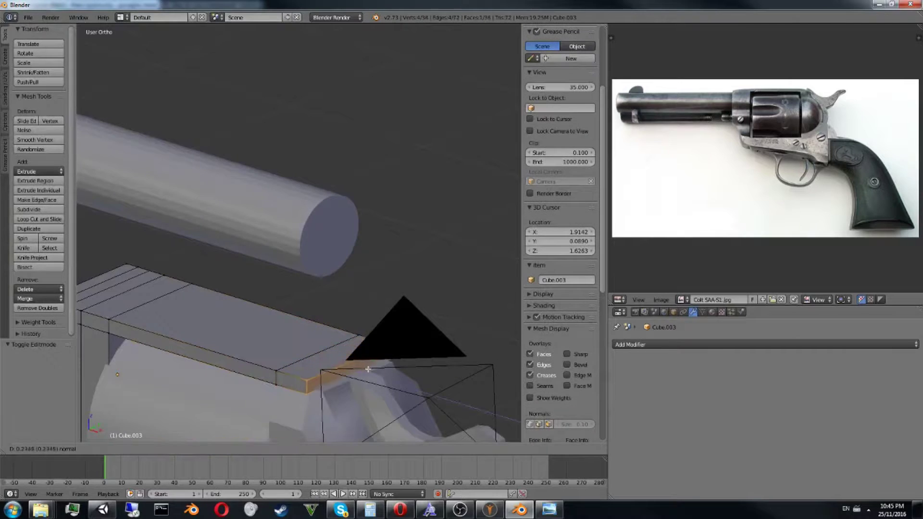
pyautogui.click(366, 368)
pyautogui.press('Tab')
pyautogui.hotkey('ctrl', 'z')
pyautogui.hotkey('ctrl', 'z')
# Raise the frame block's top face to form the top strap over the cylinder
pyautogui.rightClick(375, 356)
pyautogui.moveTo(375, 356)
pyautogui.mouseDown(button='middle')
pyautogui.moveTo(354, 273)
pyautogui.moveTo(232, 342)
pyautogui.moveTo(290, 319)
pyautogui.moveTo(467, 331)
pyautogui.mouseUp(button='middle')
pyautogui.press('Tab')
pyautogui.press('Tab')
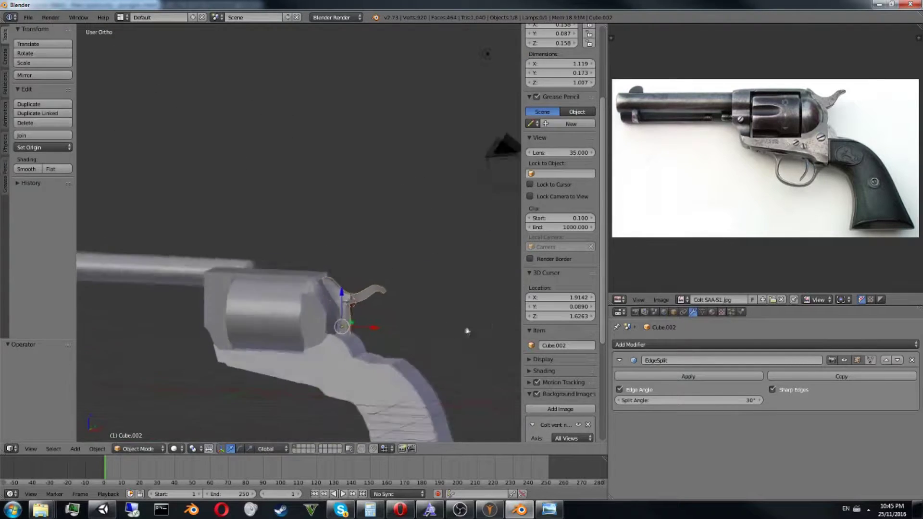
pyautogui.rightClick(357, 306)
pyautogui.press('Tab')
pyautogui.click(335, 283)
pyautogui.moveTo(335, 283); pyautogui.dragTo(247, 284, button='middle')
pyautogui.press('Tab')
# Slide the barrel cylinder along Y into place, checking it in side and front views
pyautogui.press('ctrl+KP_3')
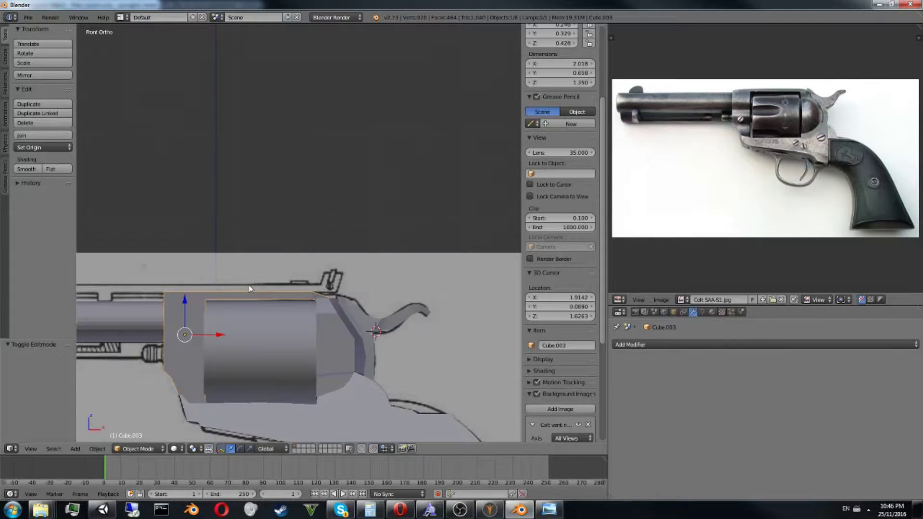
pyautogui.scroll(2, 218, 320)
pyautogui.rightClick(218, 319)
pyautogui.click(281, 301)
pyautogui.moveTo(281, 302); pyautogui.dragTo(366, 298, button='middle')
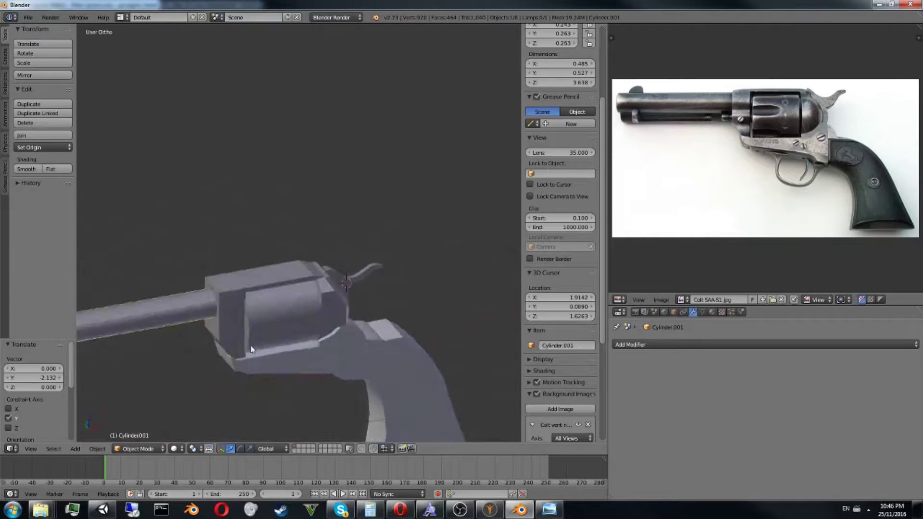
pyautogui.scroll(-5, 492, 321)
pyautogui.press('KP_1')
pyautogui.scroll(-2, 464, 340)
# Add a new cube and shrink it to front-sight size
pyautogui.hotkey('shift', 'a')
pyautogui.click(279, 245)
pyautogui.scroll(-1, 458, 251)
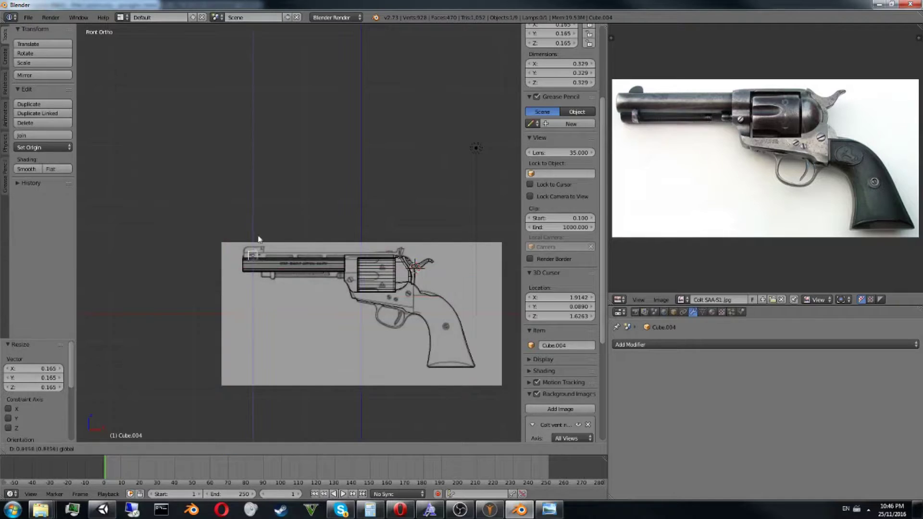
pyautogui.click(258, 239)
pyautogui.scroll(2, 260, 239)
pyautogui.scroll(2, 272, 241)
# Shape the sight by merging vertices (Alt+M) and deleting a stray vertex
pyautogui.press('Tab')
pyautogui.press('Tab')
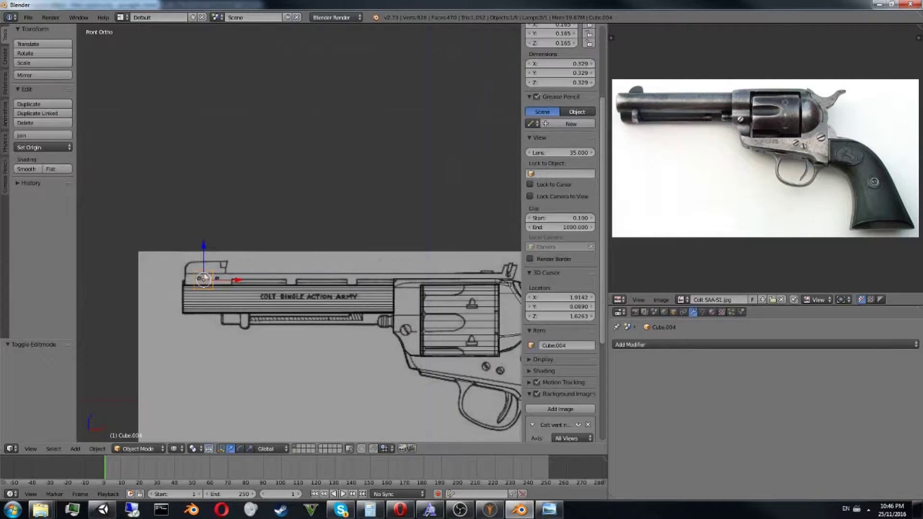
pyautogui.scroll(2, 298, 232)
pyautogui.press('Tab')
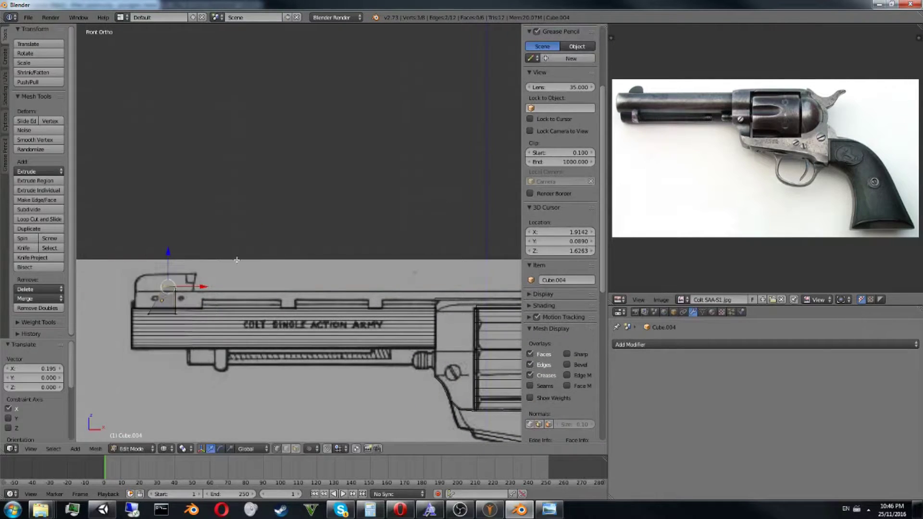
pyautogui.hotkey('alt', 'm')
pyautogui.click(183, 278)
pyautogui.moveTo(182, 278); pyautogui.dragTo(168, 272, button='middle')
pyautogui.press('x')
pyautogui.click(167, 273)
# Add a loop cut across the front sight
pyautogui.press('KP_1')
pyautogui.click(185, 328)
pyautogui.rightClick(185, 328)
pyautogui.moveTo(184, 328); pyautogui.dragTo(178, 308, button='middle')
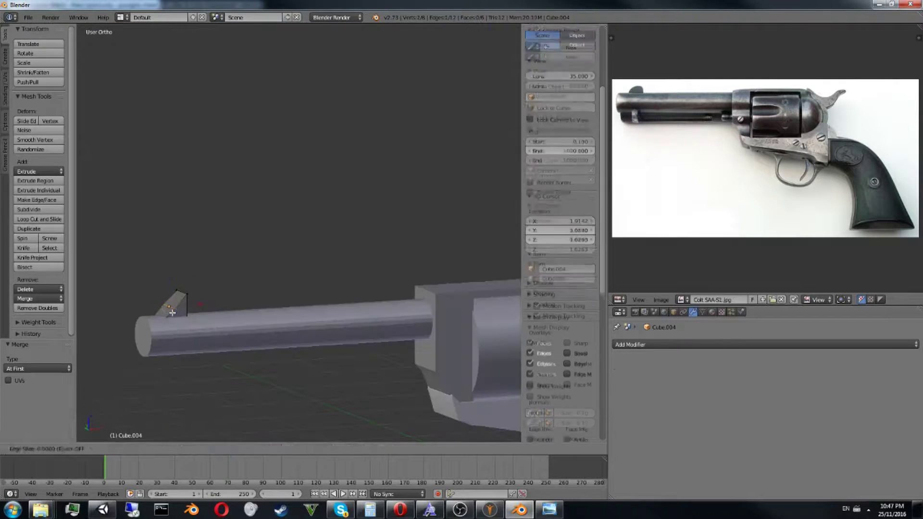
pyautogui.press('KP_1')
pyautogui.click(186, 302)
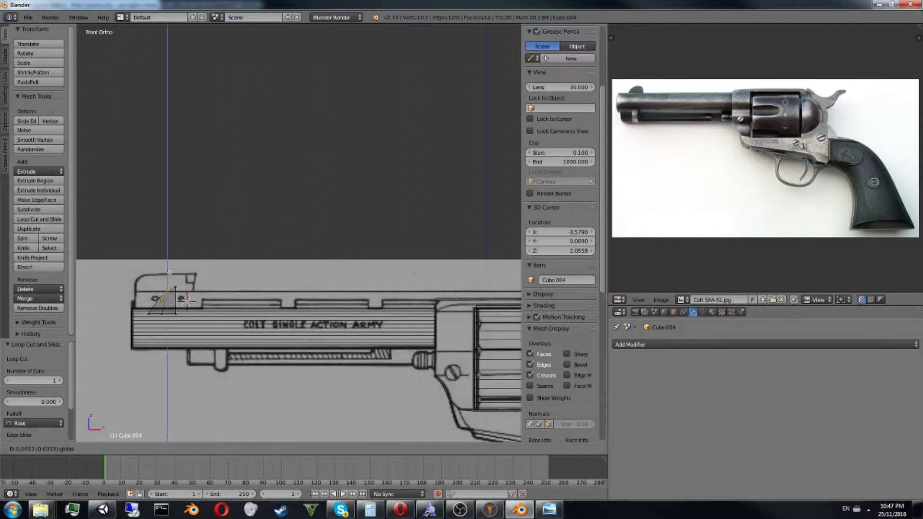
pyautogui.click(153, 308)
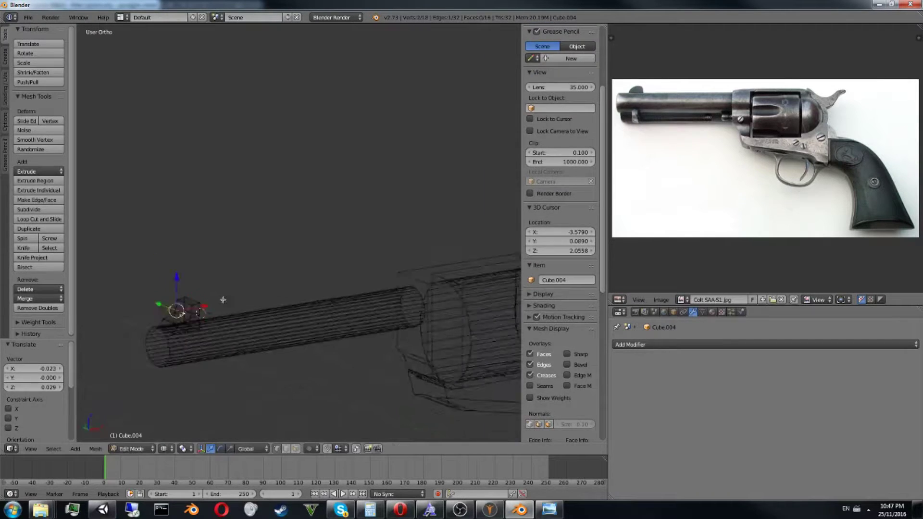
# Move the sight's vertices along Y and scale the front sight into place
pyautogui.moveTo(357, 345); pyautogui.dragTo(285, 324, button='middle')
pyautogui.press('g')
pyautogui.press('y')
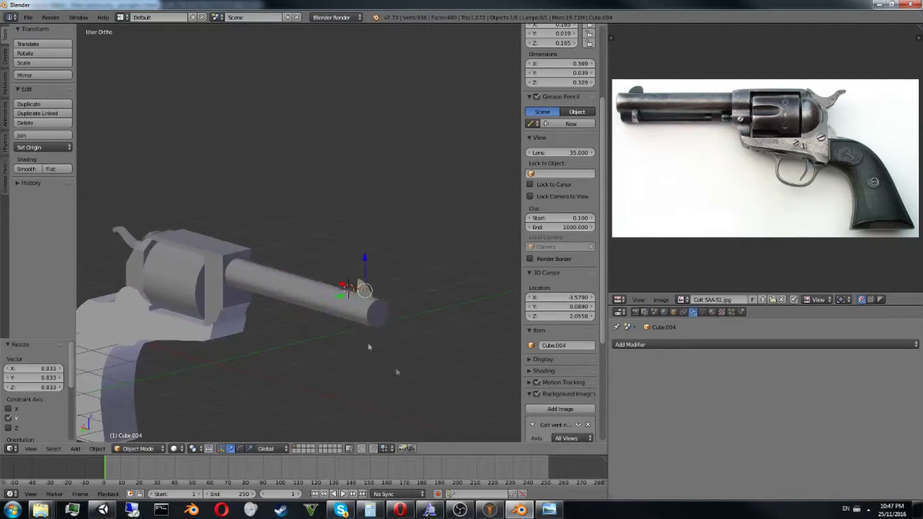
pyautogui.click(303, 300)
pyautogui.press('Tab')
pyautogui.moveTo(303, 300)
pyautogui.mouseDown(button='middle')
pyautogui.moveTo(432, 288)
pyautogui.moveTo(404, 312)
pyautogui.mouseUp(button='middle')
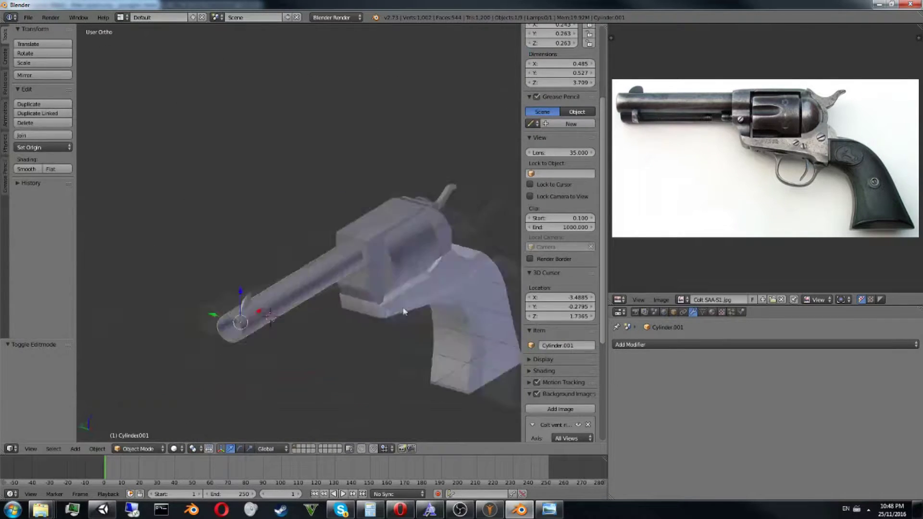
pyautogui.scroll(-2, 403, 311)
# Add new loop cuts through the grip
pyautogui.press('KP_1')
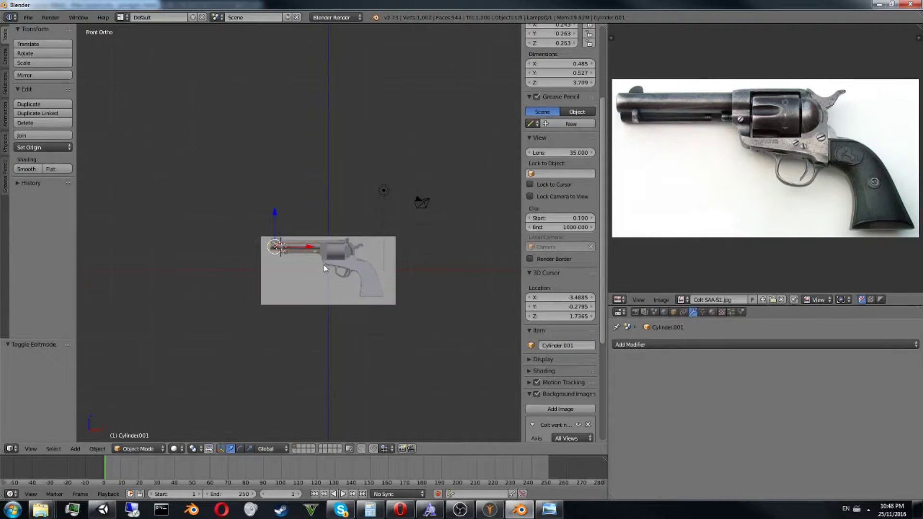
pyautogui.moveTo(324, 268); pyautogui.dragTo(441, 389, button='middle')
pyautogui.rightClick(441, 389)
pyautogui.press('Tab')
pyautogui.click(441, 389)
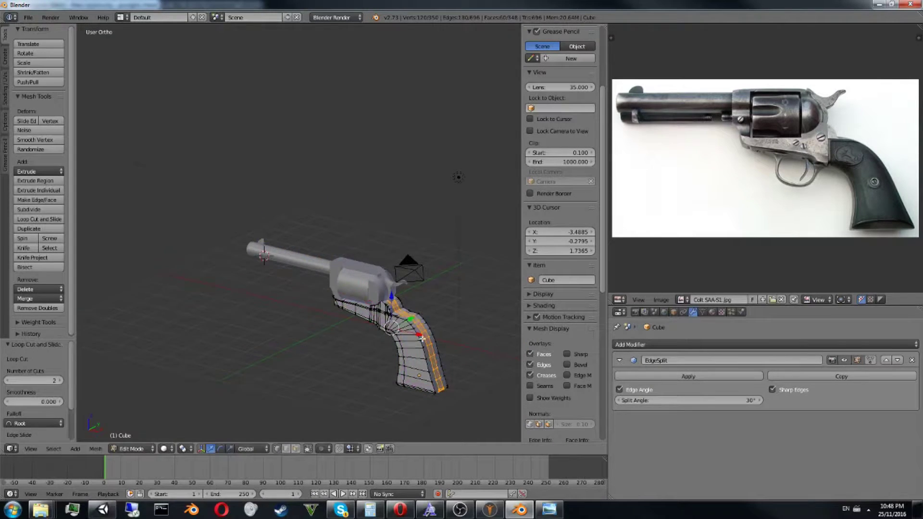
# Select three edge loops along the grip and scale them
pyautogui.press('KP_1')
pyautogui.scroll(4, 298, 230)
pyautogui.scroll(-1, 560, 192)
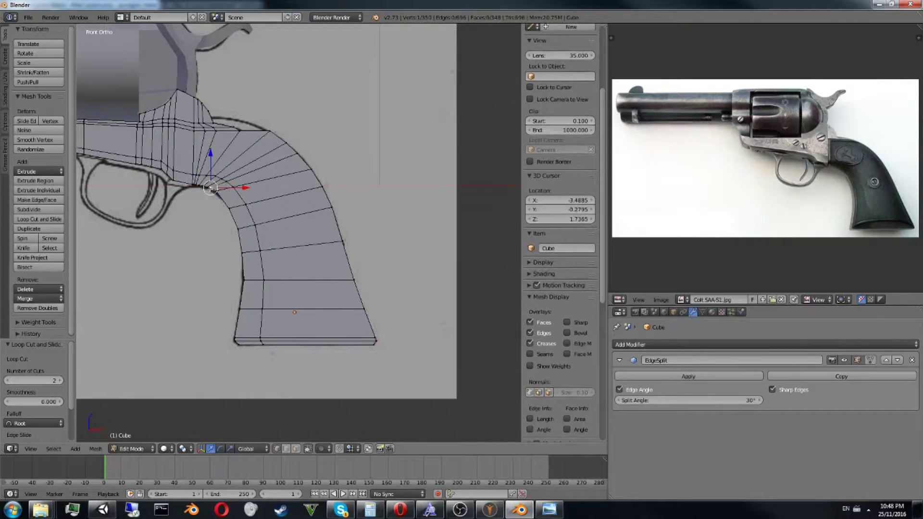
pyautogui.scroll(2, 560, 192)
pyautogui.keyDown('alt'); pyautogui.rightClick(235, 345); pyautogui.keyUp('alt')
pyautogui.keyDown('alt'); pyautogui.keyDown('shift'); pyautogui.rightClick(375, 338); pyautogui.keyUp('shift'); pyautogui.keyUp('alt')
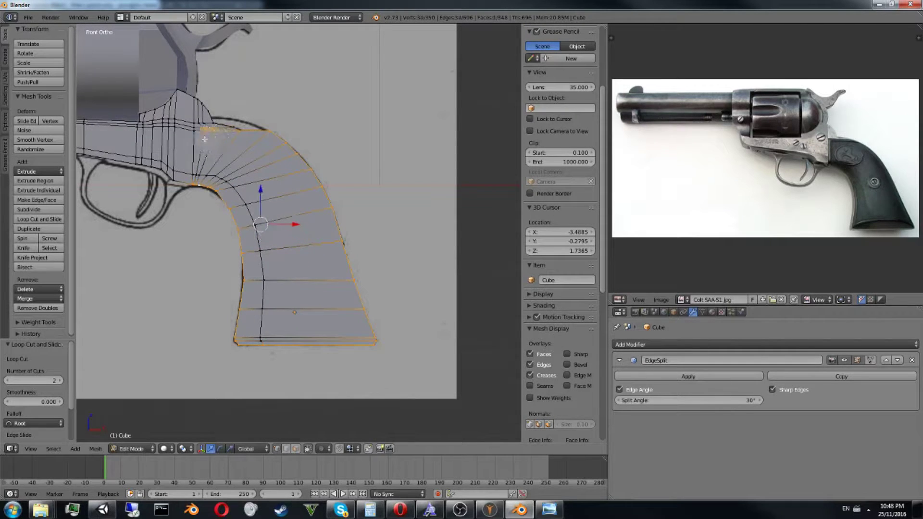
pyautogui.press('ctrl+KP_1')
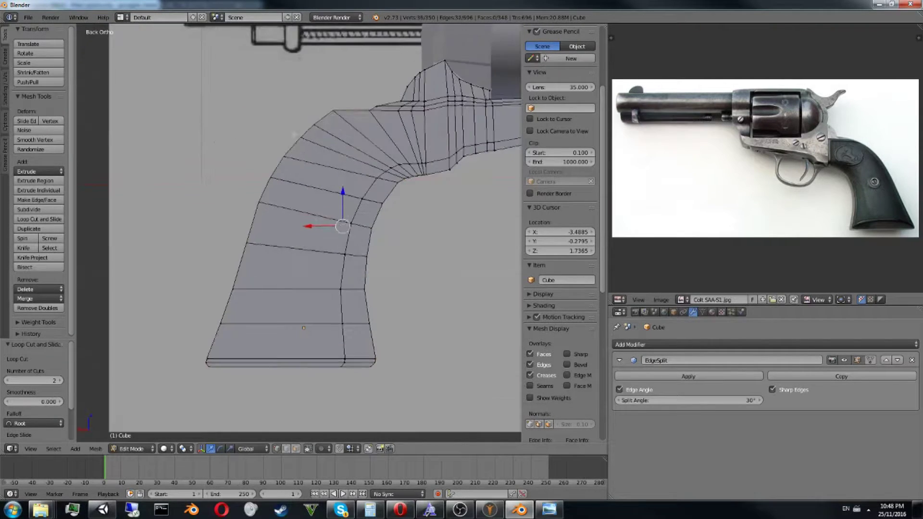
pyautogui.keyDown('alt'); pyautogui.keyDown('shift'); pyautogui.rightClick(389, 201); pyautogui.keyUp('shift'); pyautogui.keyUp('alt')
pyautogui.scroll(-2, 379, 192)
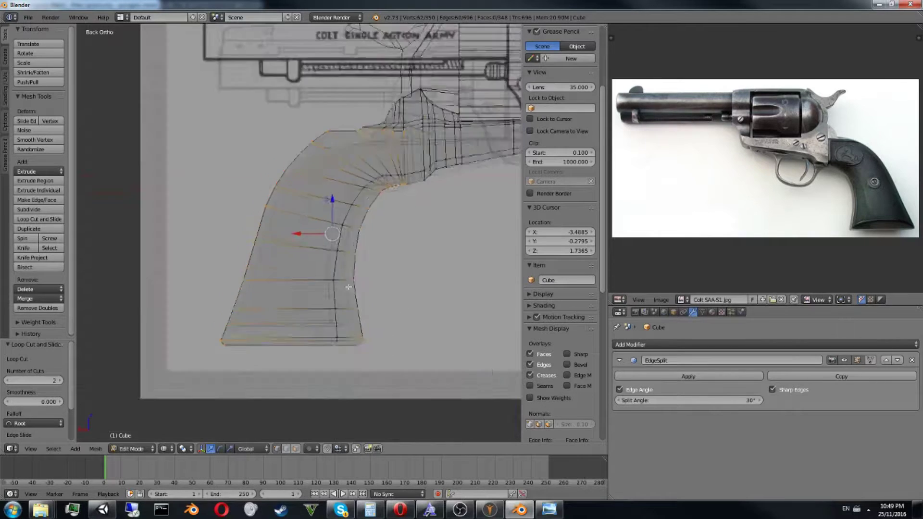
pyautogui.moveTo(379, 165); pyautogui.dragTo(459, 249, button='middle')
pyautogui.press('s')
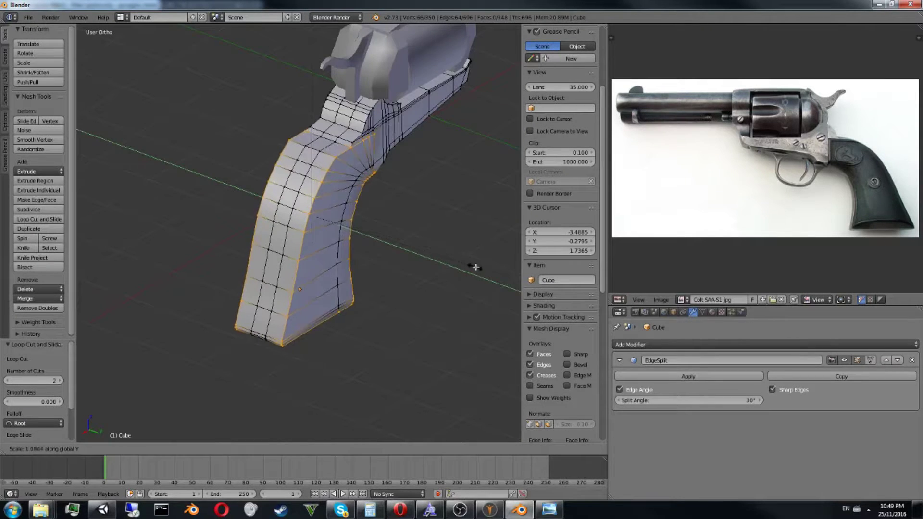
pyautogui.press('Escape')
# Add more edge loops along the revolver frame with a loop cut
pyautogui.press('Tab')
pyautogui.moveTo(86, 226); pyautogui.dragTo(380, 266, button='middle')
pyautogui.press('Tab')
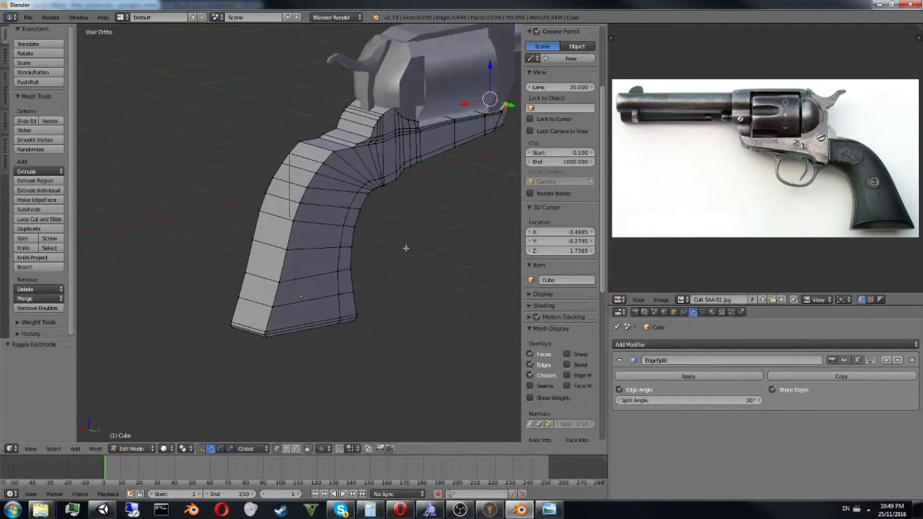
pyautogui.moveTo(388, 148)
pyautogui.mouseDown(button='middle')
pyautogui.moveTo(264, 144)
pyautogui.moveTo(209, 175)
pyautogui.mouseUp(button='middle')
pyautogui.press('KP_3')
pyautogui.hotkey('ctrl', 'r')
pyautogui.scroll(1, 209, 176)
pyautogui.scroll(-2, 209, 176)
pyautogui.click(209, 176)
pyautogui.rightClick(209, 175)
# Extrude the faces above the trigger downward and shrink the new piece
pyautogui.press('KP_1')
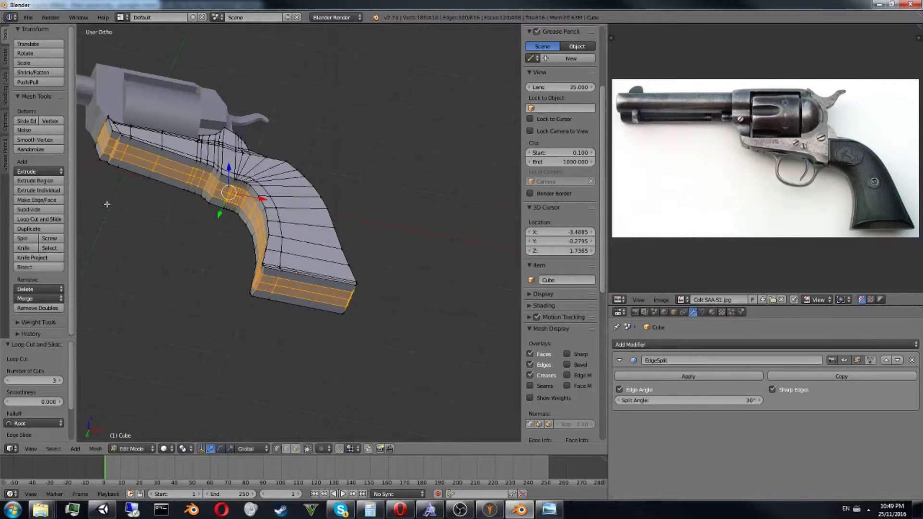
pyautogui.scroll(3, 560, 144)
pyautogui.rightClick(162, 158)
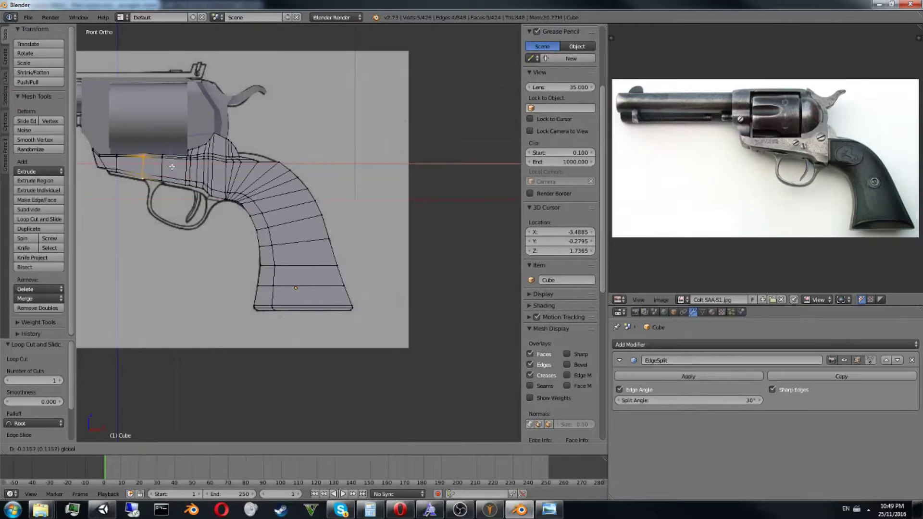
pyautogui.press('Tab')
pyautogui.scroll(3, 172, 168)
pyautogui.moveTo(172, 168); pyautogui.dragTo(171, 167, button='middle')
pyautogui.rightClick(171, 168)
pyautogui.keyDown('shift'); pyautogui.rightClick(175, 155); pyautogui.keyUp('shift')
pyautogui.press('KP_1')
pyautogui.press('e')
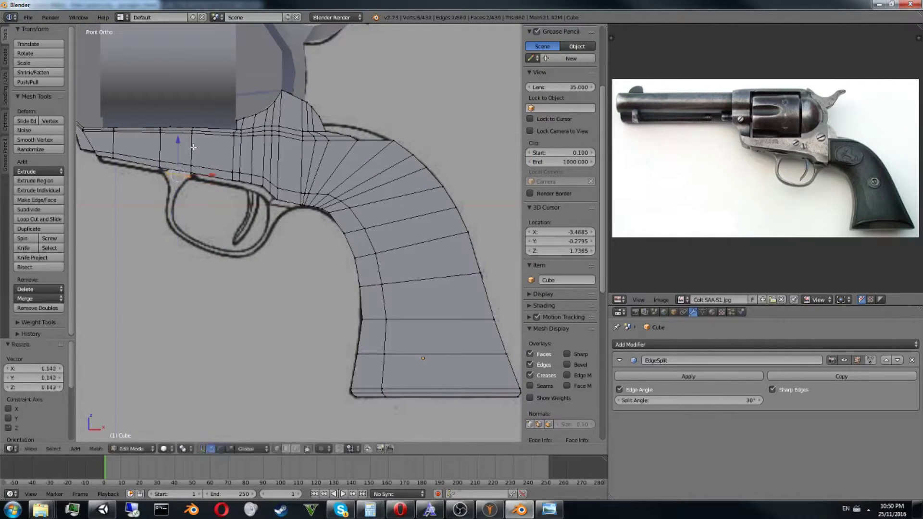
pyautogui.click(178, 173)
pyautogui.scroll(4, 178, 173)
# Extrude the trigger guard segment by segment, rotating each to follow its curve
pyautogui.press('e')
pyautogui.click(305, 144)
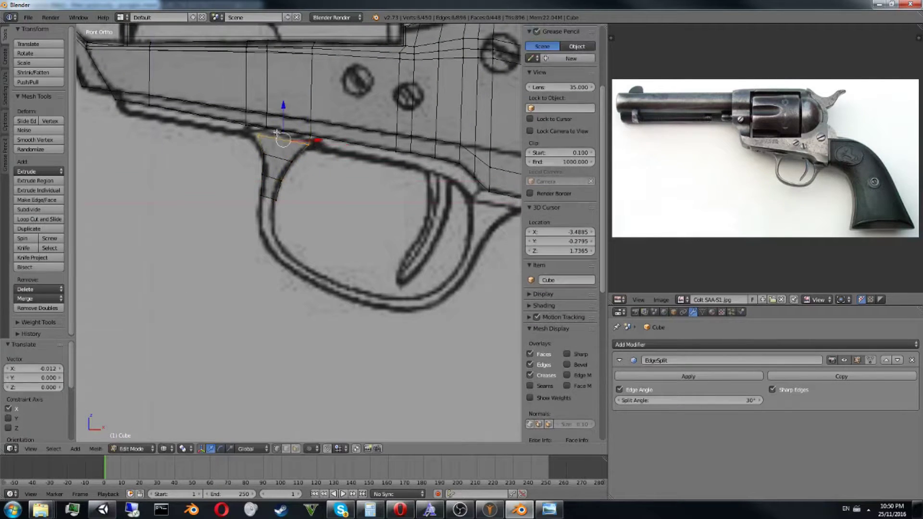
pyautogui.hotkey('ctrl', 'z')
pyautogui.press('e')
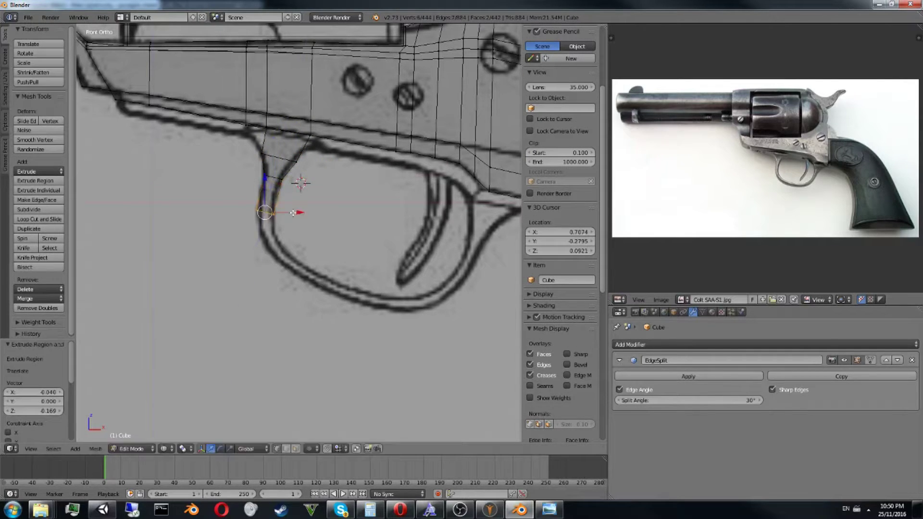
pyautogui.press('e')
pyautogui.click(276, 238)
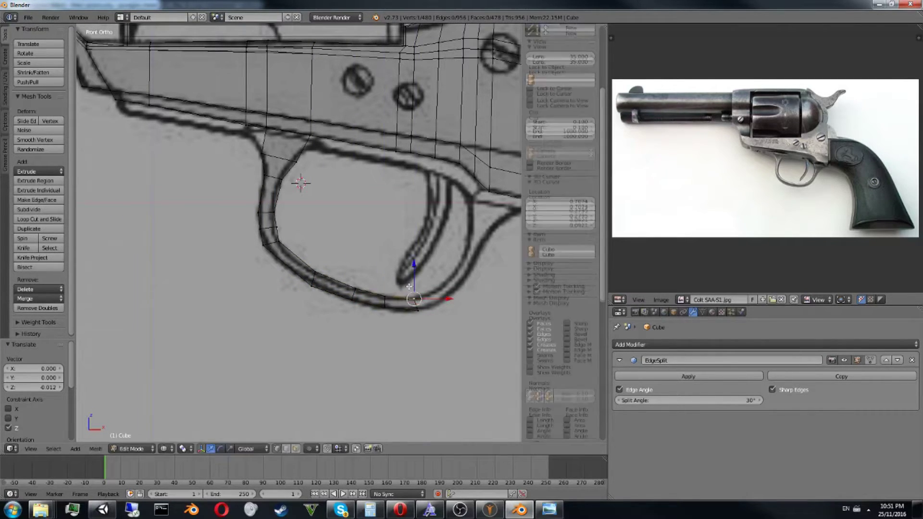
pyautogui.press('e')
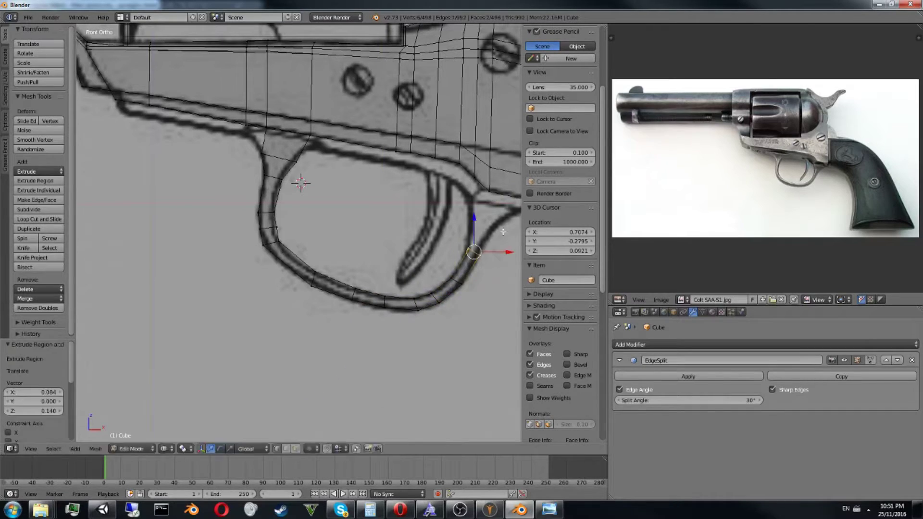
pyautogui.click(503, 232)
pyautogui.keyDown('shift'); pyautogui.moveTo(503, 232); pyautogui.dragTo(459, 234, button='middle'); pyautogui.keyUp('shift')
pyautogui.press('e')
pyautogui.click(481, 248)
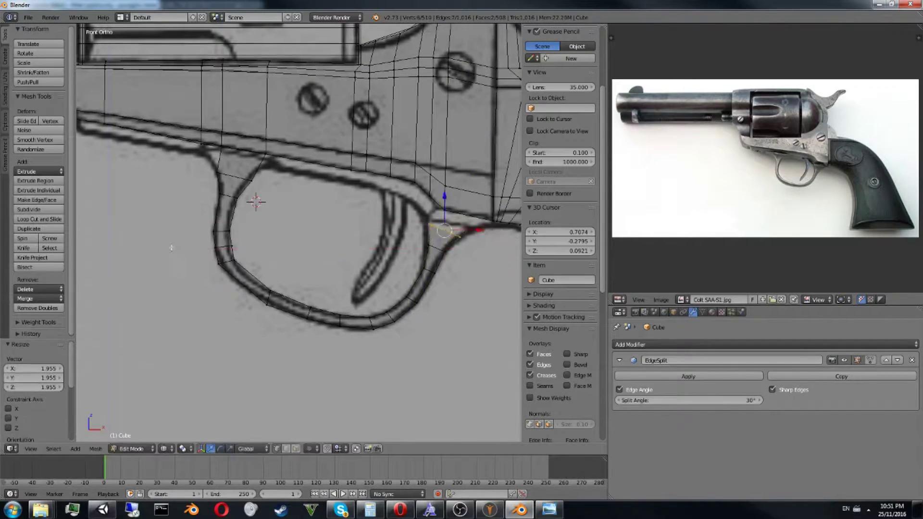
# Fill the gaps between the trigger guard and frame with new faces
pyautogui.scroll(-2, 336, 231)
pyautogui.scroll(-2, 560, 192)
pyautogui.moveTo(336, 231)
pyautogui.mouseDown(button='middle')
pyautogui.moveTo(350, 256)
pyautogui.moveTo(346, 276)
pyautogui.mouseUp(button='middle')
pyautogui.keyDown('ctrl'); pyautogui.rightClick(346, 276); pyautogui.keyUp('ctrl')
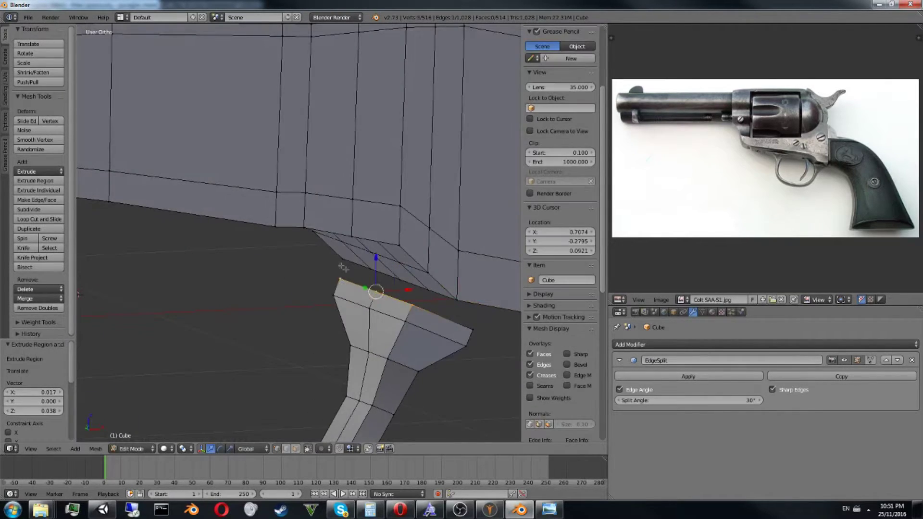
pyautogui.moveTo(451, 295)
pyautogui.mouseDown(button='middle')
pyautogui.moveTo(361, 258)
pyautogui.moveTo(439, 315)
pyautogui.moveTo(385, 269)
pyautogui.mouseUp(button='middle')
pyautogui.press('f')
pyautogui.press('Tab')
pyautogui.press('Tab')
pyautogui.press('f')
pyautogui.press('Tab')
pyautogui.moveTo(433, 288)
pyautogui.mouseDown(button='middle')
pyautogui.moveTo(502, 276)
pyautogui.moveTo(249, 232)
pyautogui.moveTo(271, 180)
pyautogui.mouseUp(button='middle')
pyautogui.press('Tab')
# Extrude a trigger down from a frame face and taper it toward the tip
pyautogui.click(220, 449)
pyautogui.rightClick(257, 197)
pyautogui.moveTo(257, 197); pyautogui.dragTo(274, 191, button='middle')
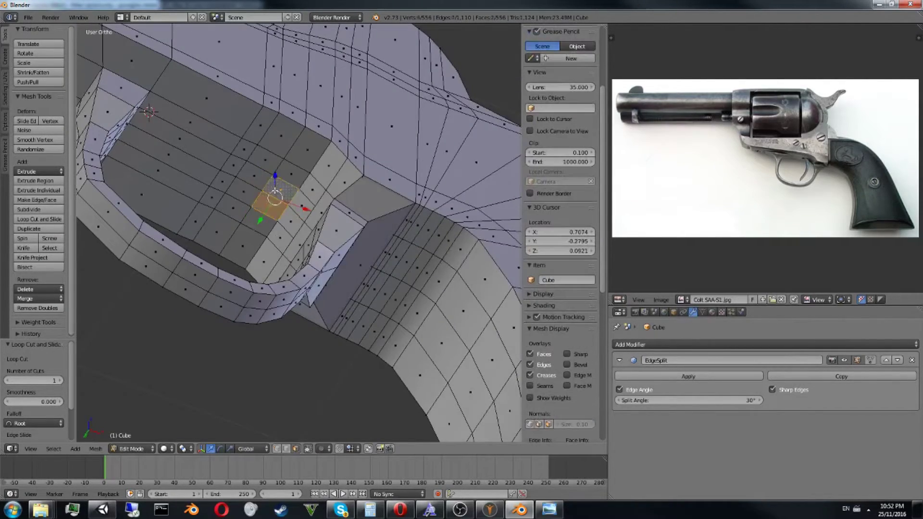
pyautogui.press('KP_1')
pyautogui.press('e')
pyautogui.press('s')
pyautogui.click(273, 254)
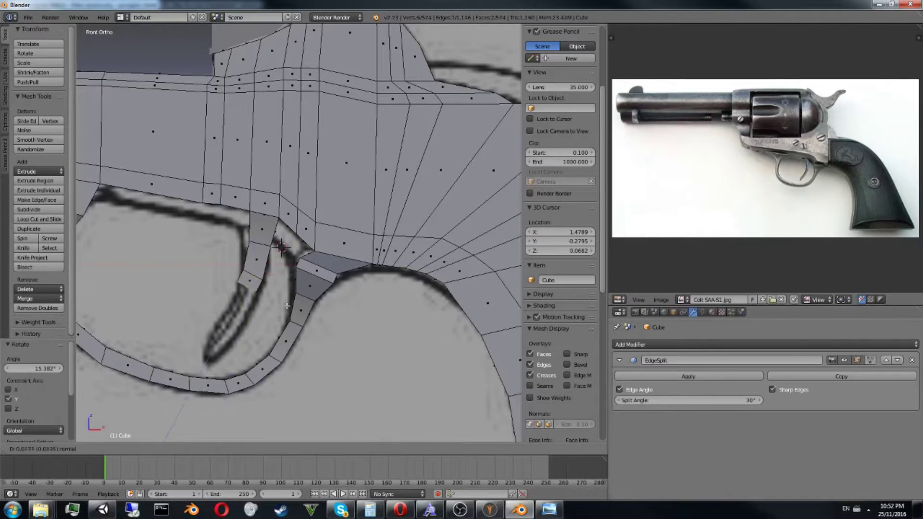
pyautogui.click(291, 299)
pyautogui.press('s')
pyautogui.click(273, 303)
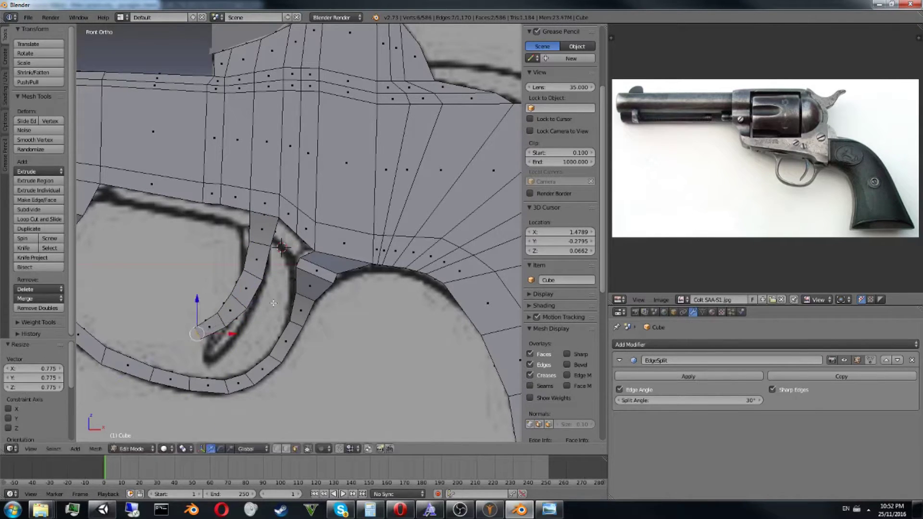
pyautogui.scroll(-5, 198, 304)
# Delete the scene's old lamp and camera in Object Mode
pyautogui.press('Tab')
pyautogui.moveTo(511, 305); pyautogui.dragTo(402, 301, button='middle')
pyautogui.scroll(5, 416, 300)
pyautogui.scroll(-5, 415, 300)
pyautogui.rightClick(442, 134)
pyautogui.click(38, 123)
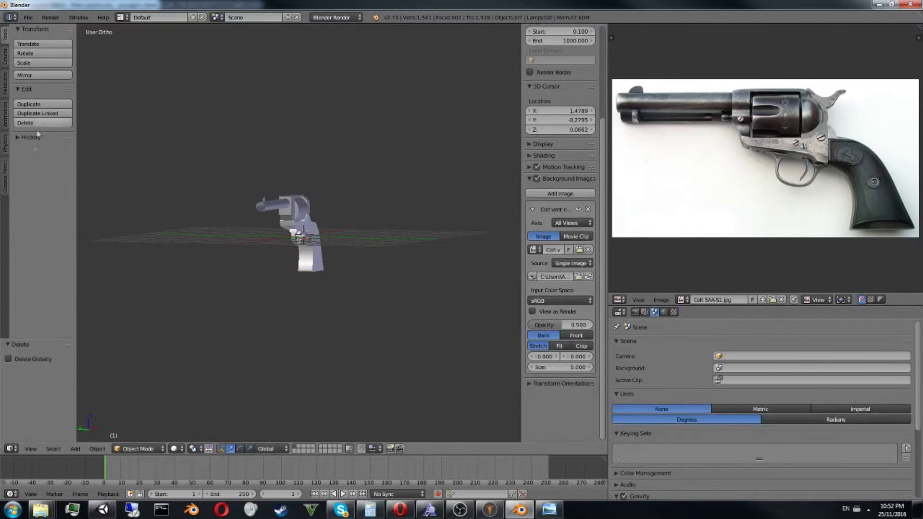
# Join the revolver parts into one object with Ctrl+J and apply smooth shading
pyautogui.scroll(5, 303, 177)
pyautogui.press('z')
pyautogui.rightClick(303, 178)
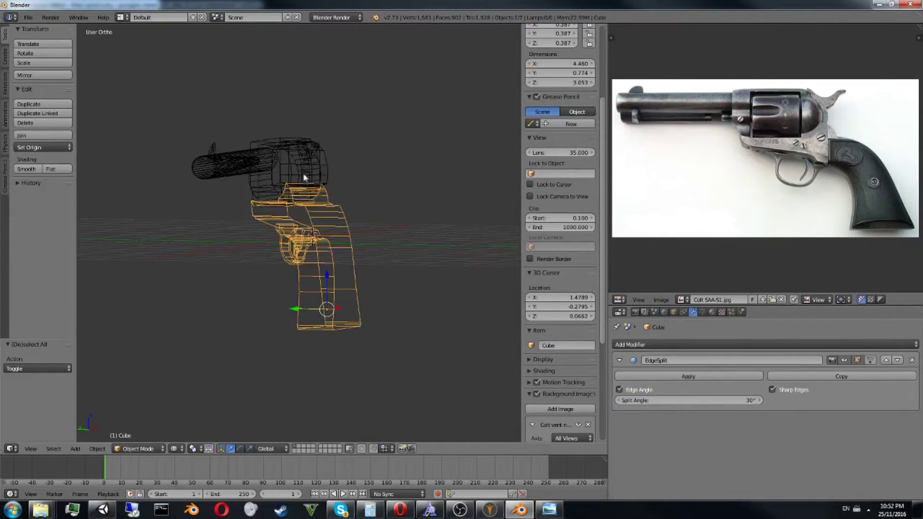
pyautogui.press('z')
pyautogui.hotkey('ctrl', 'j')
pyautogui.moveTo(323, 152)
pyautogui.mouseDown(button='middle')
pyautogui.moveTo(313, 206)
pyautogui.moveTo(295, 187)
pyautogui.mouseUp(button='middle')
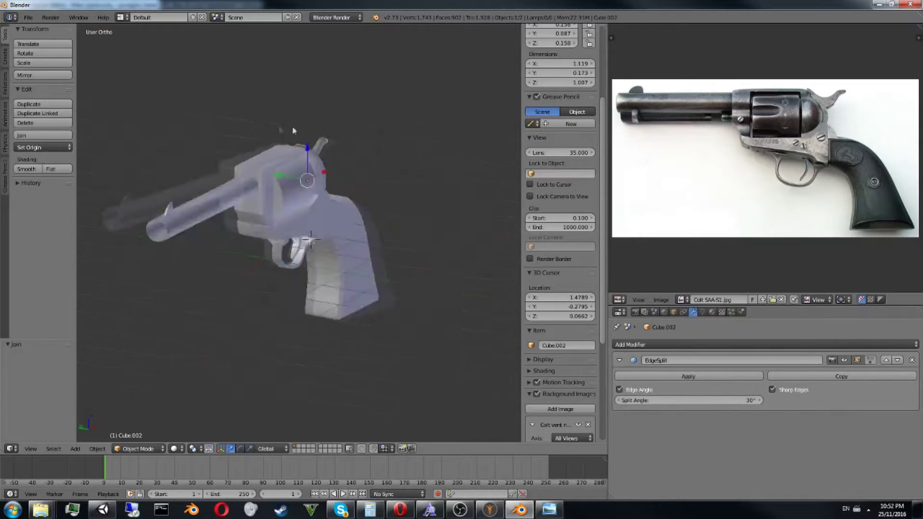
pyautogui.scroll(3, 295, 187)
pyautogui.click(26, 169)
# Rotate the hammer back into a cocked position
pyautogui.moveTo(134, 175)
pyautogui.mouseDown(button='middle')
pyautogui.moveTo(401, 165)
pyautogui.moveTo(262, 123)
pyautogui.moveTo(165, 202)
pyautogui.moveTo(313, 166)
pyautogui.mouseUp(button='middle')
pyautogui.rightClick(313, 166)
pyautogui.click(406, 277)
pyautogui.moveTo(406, 277); pyautogui.dragTo(476, 230, button='middle')
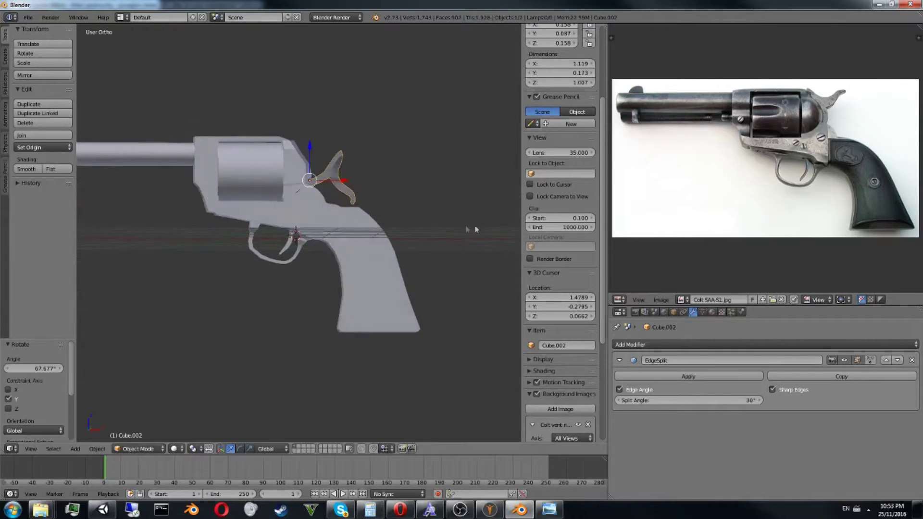
# Add a camera at the 3D cursor beside the revolver
pyautogui.hotkey('shift', 'a')
pyautogui.click(347, 269)
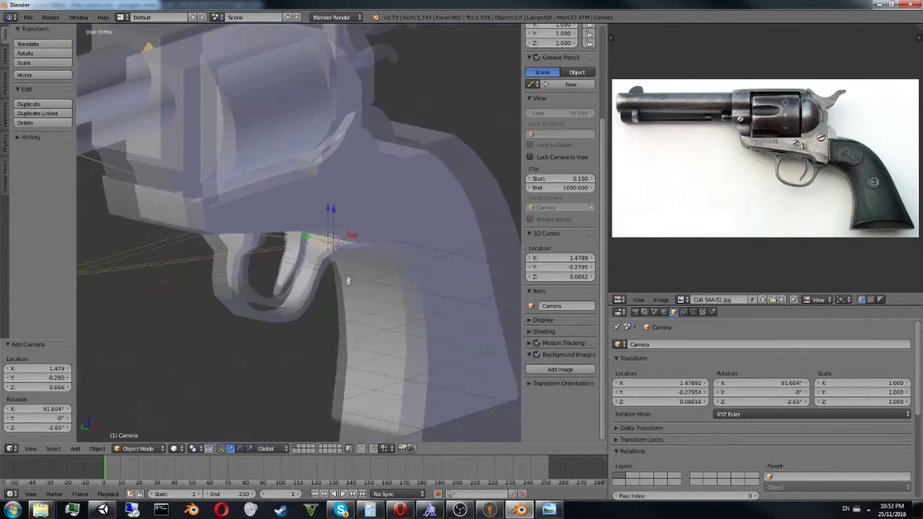
pyautogui.scroll(-5, 347, 280)
pyautogui.moveTo(347, 280); pyautogui.dragTo(181, 264, button='middle')
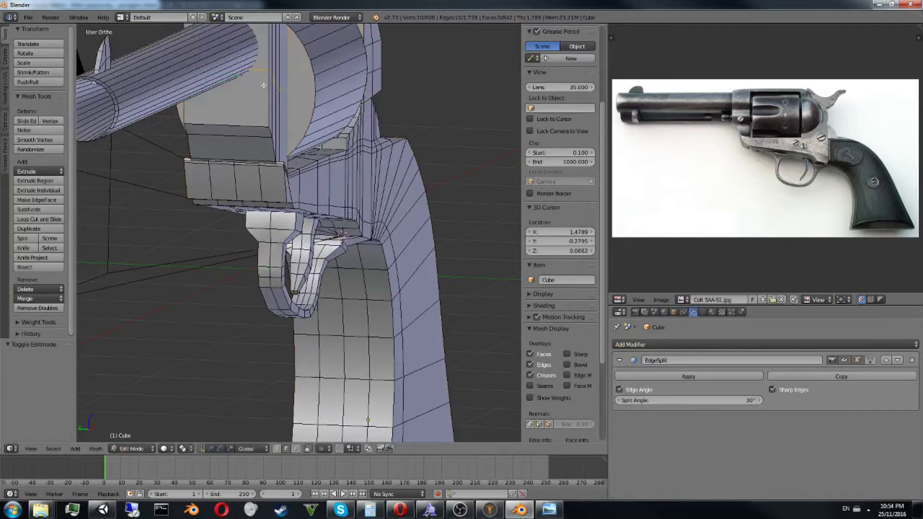
# Flatten the selected frame vertices along Z and extrude them up 0.121 into a block
pyautogui.press('z')
pyautogui.press('KP_1')
pyautogui.click(321, 145)
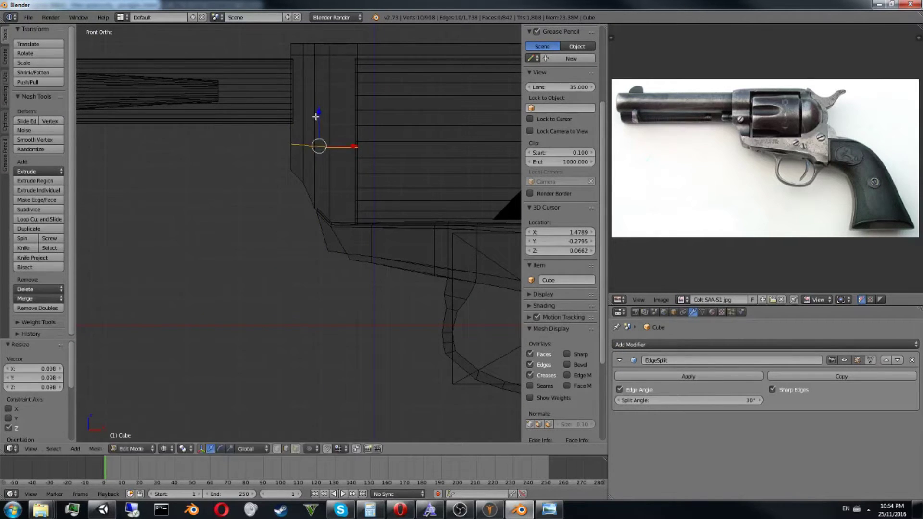
pyautogui.press('z')
pyautogui.moveTo(324, 173)
pyautogui.mouseDown(button='middle')
pyautogui.moveTo(362, 170)
pyautogui.moveTo(340, 139)
pyautogui.mouseUp(button='middle')
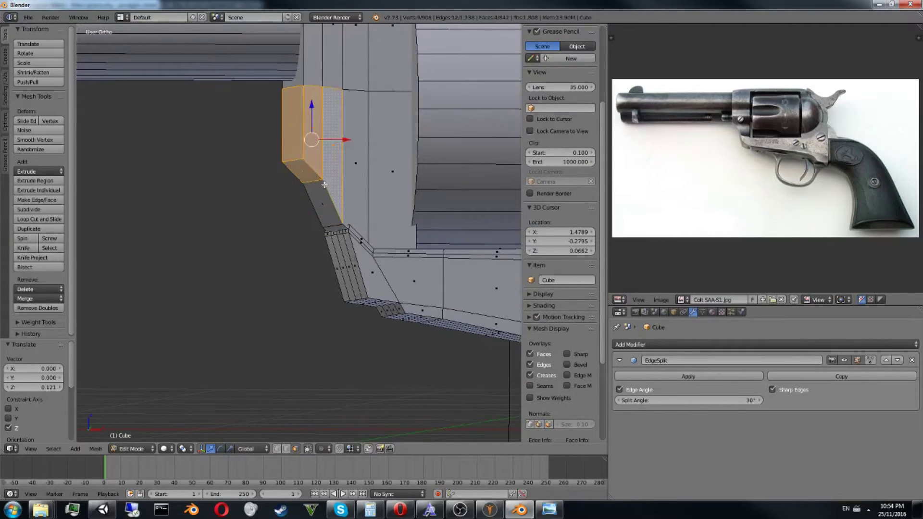
pyautogui.scroll(-3, 324, 182)
# Return to Object Mode and view the revolver through the camera
pyautogui.press('Tab')
pyautogui.moveTo(398, 199)
pyautogui.mouseDown(button='middle')
pyautogui.moveTo(439, 201)
pyautogui.moveTo(393, 188)
pyautogui.moveTo(336, 216)
pyautogui.mouseUp(button='middle')
pyautogui.scroll(-3, 393, 188)
pyautogui.press('KP_0')
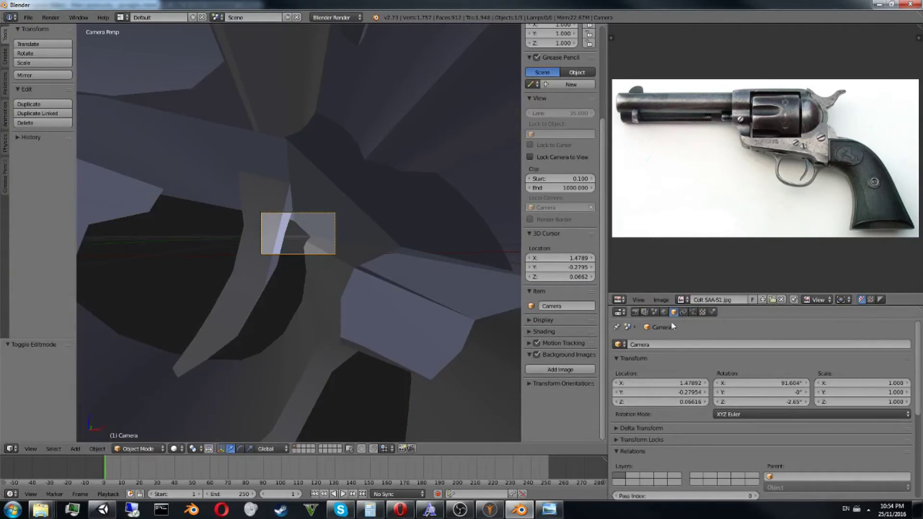
# Pull the camera back along Y and add a scaled-up plane as the floor
pyautogui.moveTo(680, 392); pyautogui.dragTo(679, 405)
pyautogui.rightClick(328, 222)
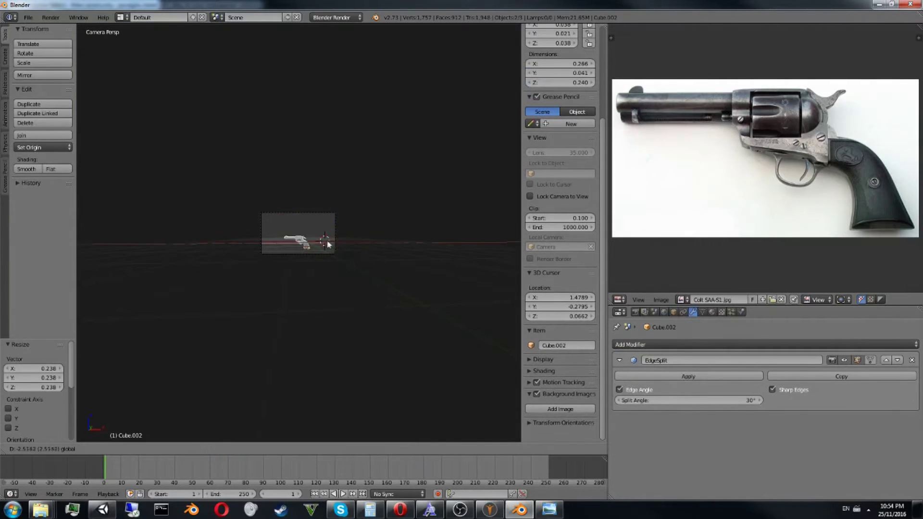
pyautogui.scroll(3, 328, 244)
pyautogui.hotkey('shift', 'a')
pyautogui.click(337, 221)
pyautogui.press('s')
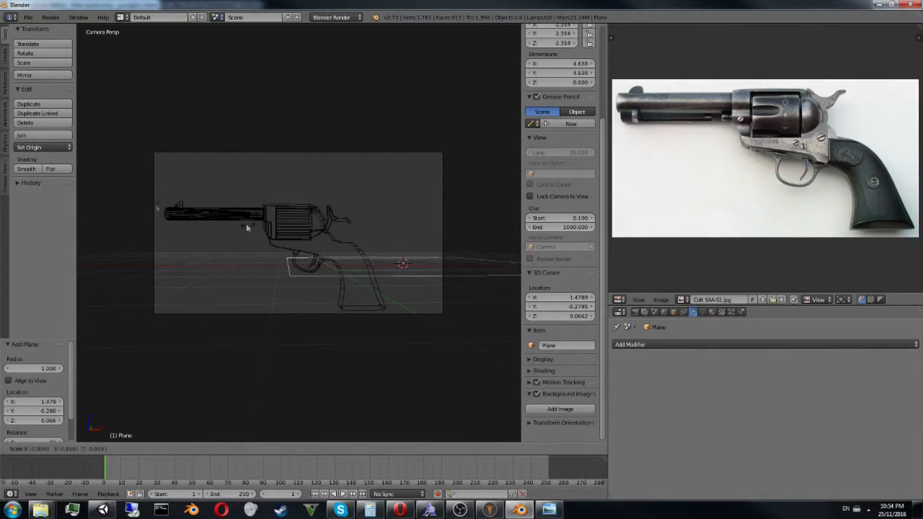
pyautogui.click(246, 224)
# Extrude the floor edges up into walls and add a Solidify modifier
pyautogui.press('z')
pyautogui.press('Tab')
pyautogui.click(407, 227)
pyautogui.press('e')
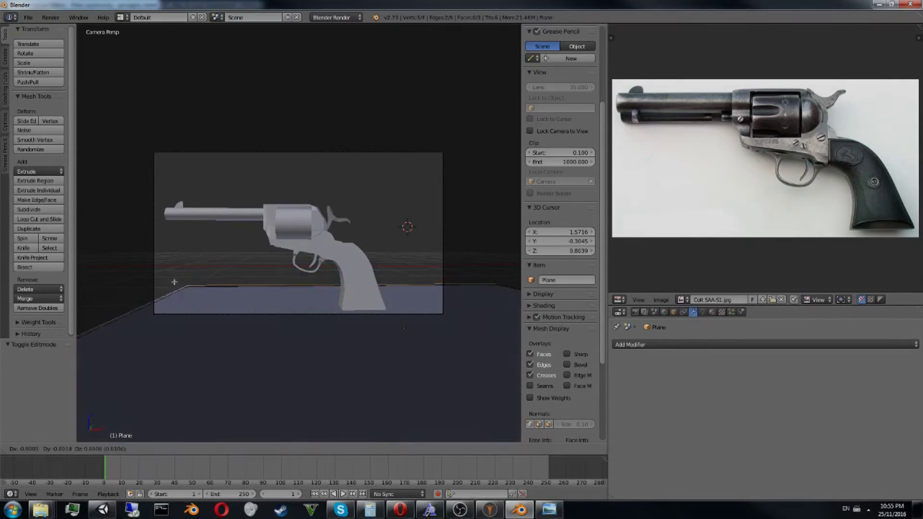
pyautogui.click(181, 397)
pyautogui.press('Tab')
pyautogui.click(764, 344)
pyautogui.click(711, 332)
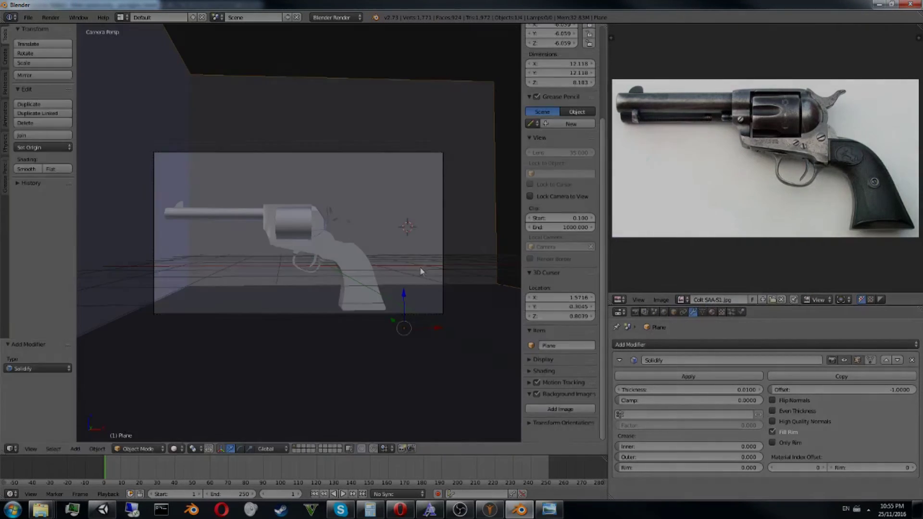
# Give the floor a new material with reflectivity 0.256
pyautogui.click(712, 312)
pyautogui.click(721, 344)
pyautogui.click(683, 370)
pyautogui.scroll(-5, 714, 457)
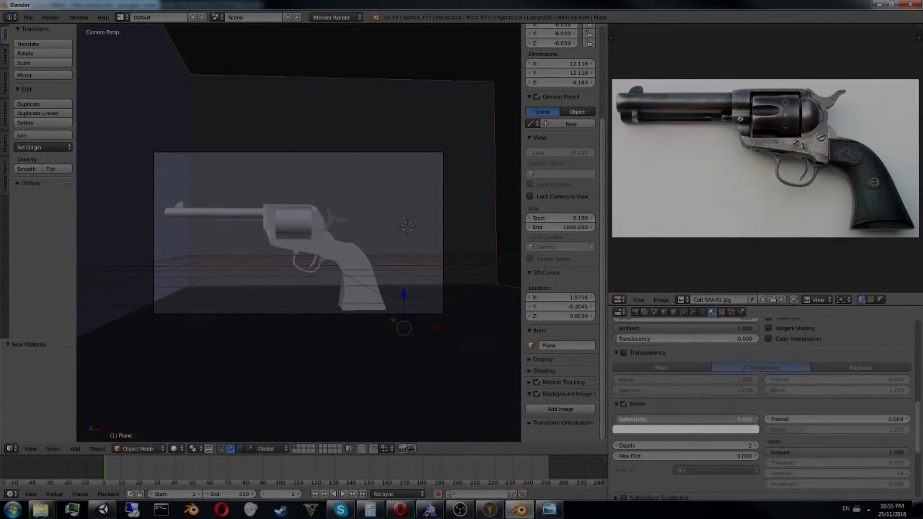
pyautogui.moveTo(686, 419); pyautogui.dragTo(720, 419)
# Add a Hemi lamp to light the scene
pyautogui.click(329, 293)
pyautogui.hotkey('shift', 'a')
pyautogui.click(372, 443)
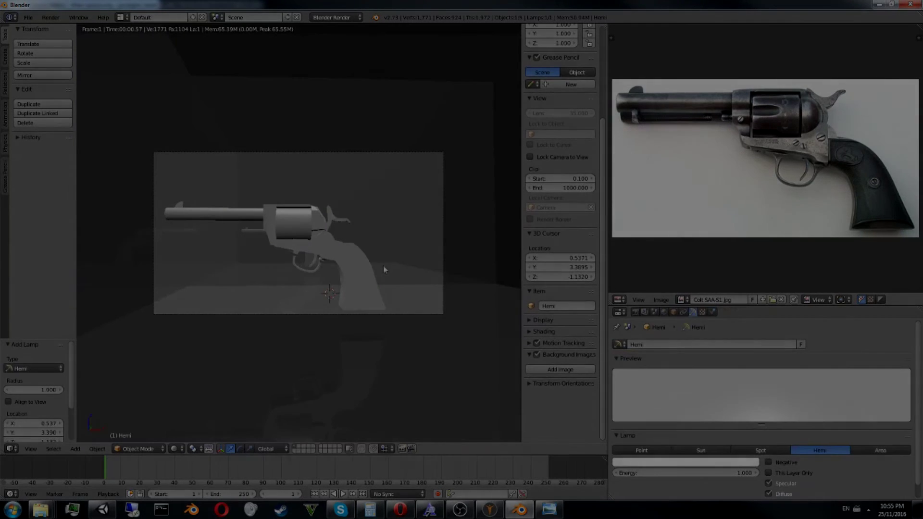
# Rotate the revolver toward the camera and render the scene with F12
pyautogui.rightClick(337, 222)
pyautogui.press('r')
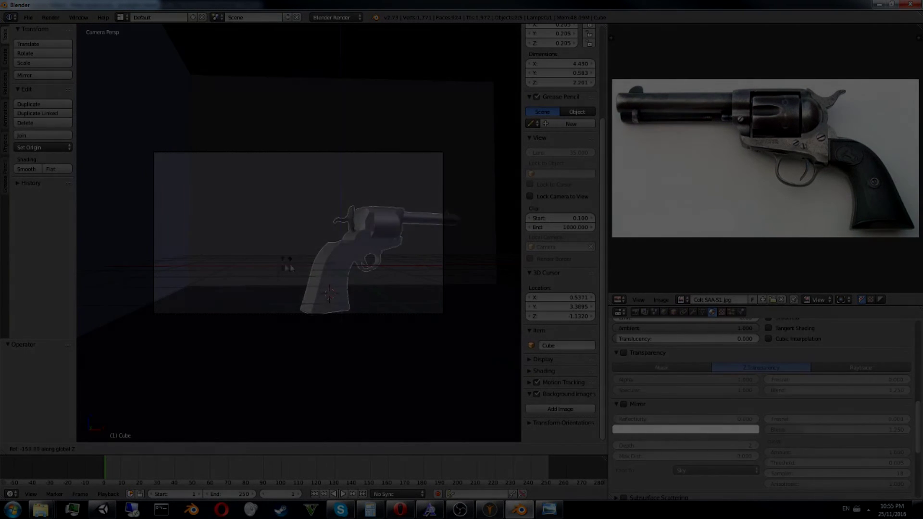
pyautogui.click(423, 301)
pyautogui.press('F12')
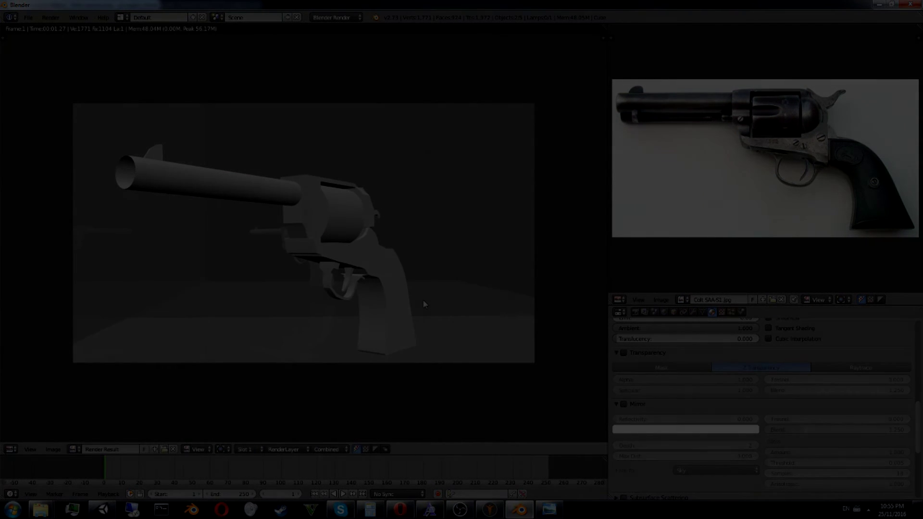